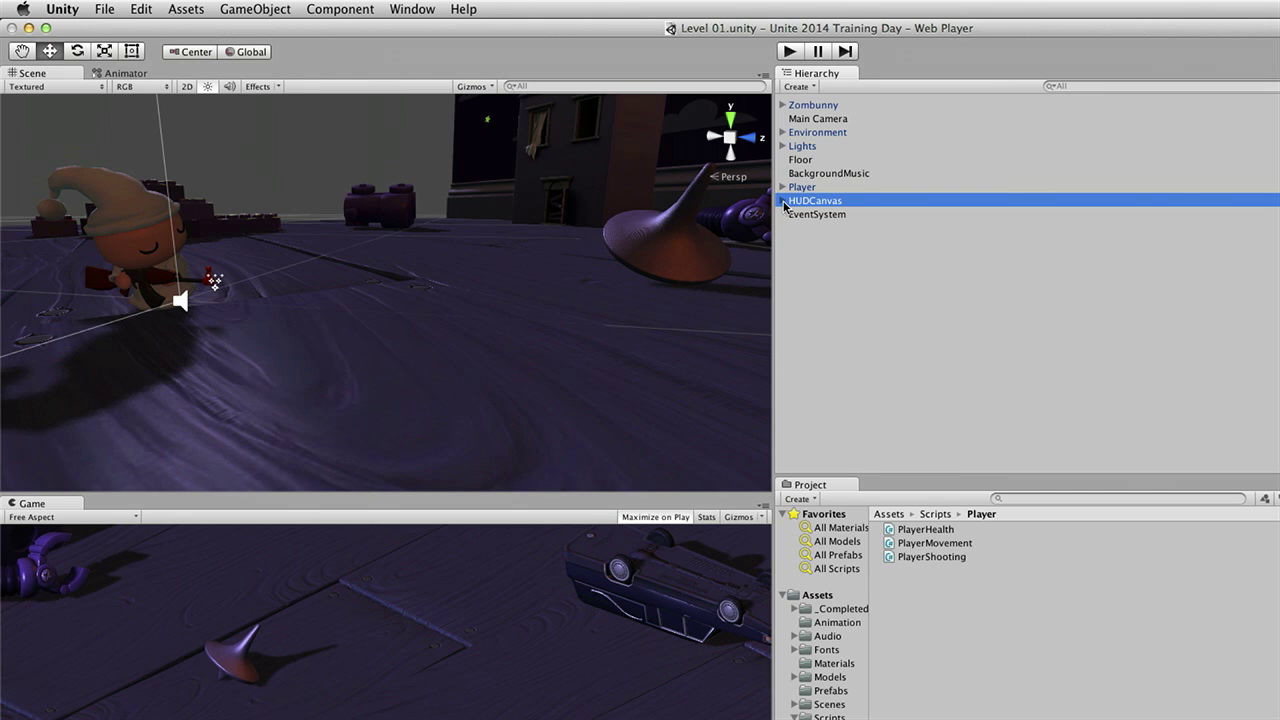
- Expand HUDCanvas and frame its canvas rectangle in the 2D Scene view with the Rect tool
click(783, 201)
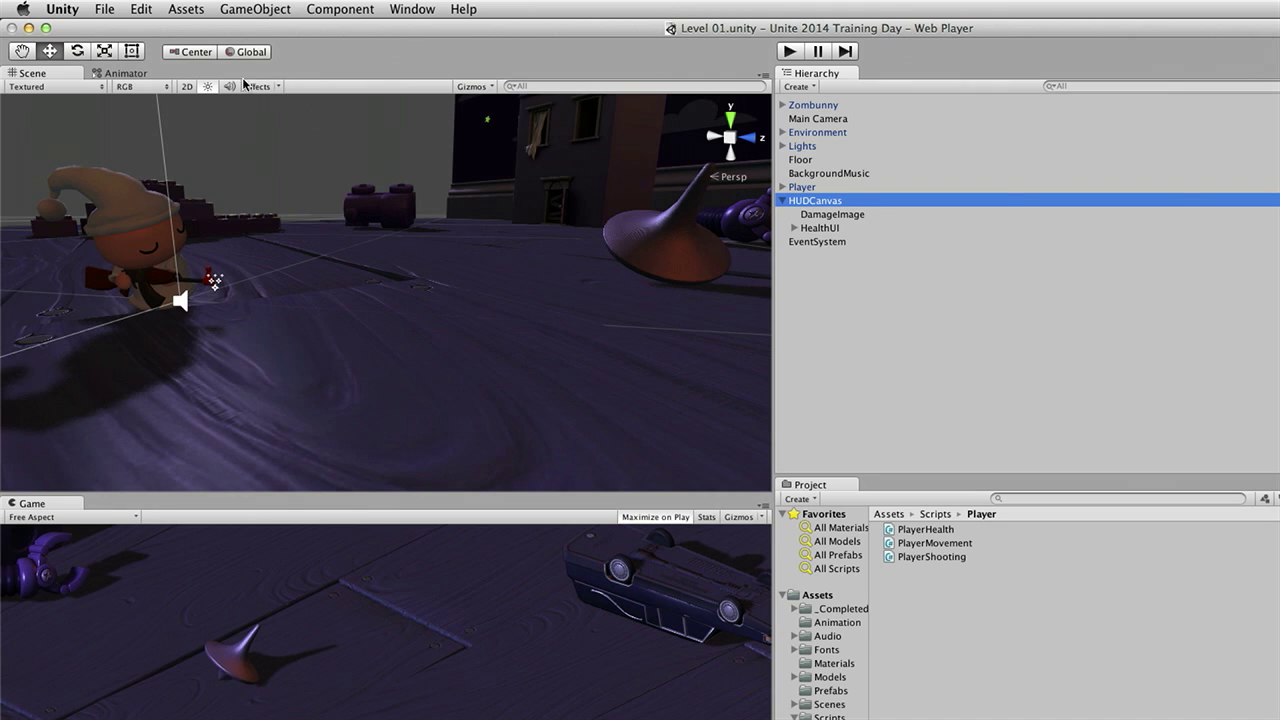
click(187, 87)
key(t)
key(f)
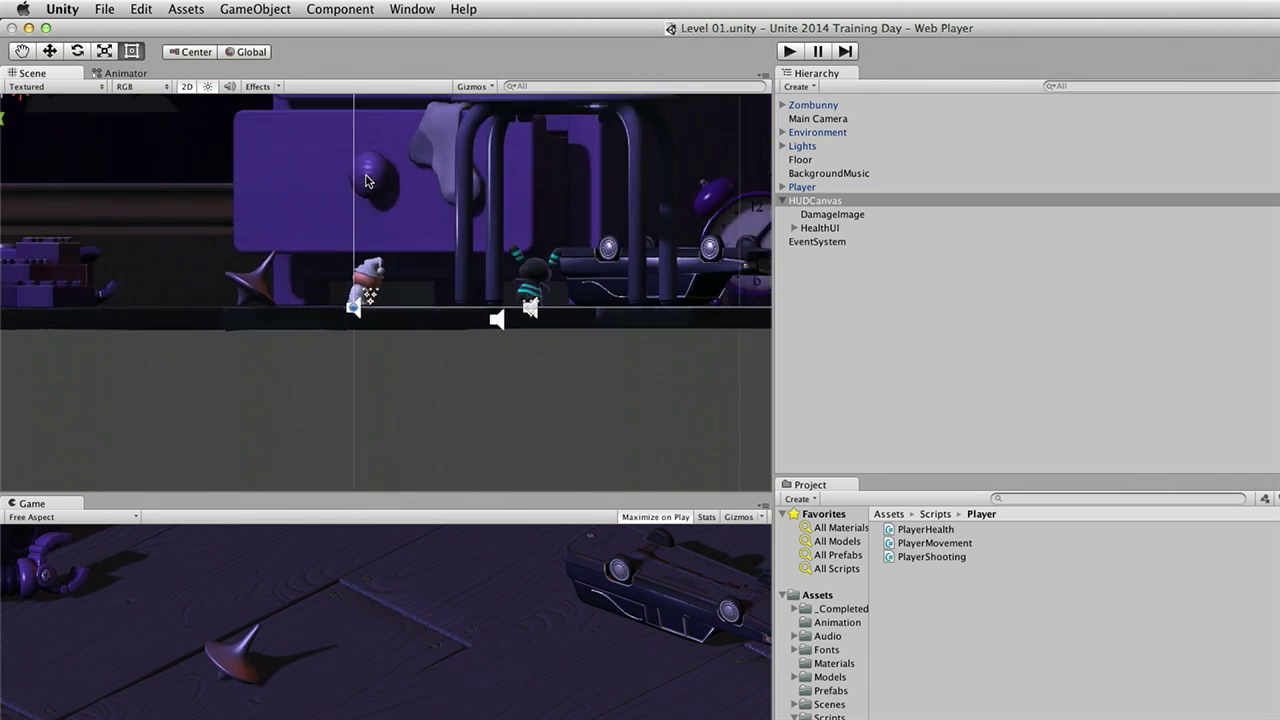
double_click(838, 201)
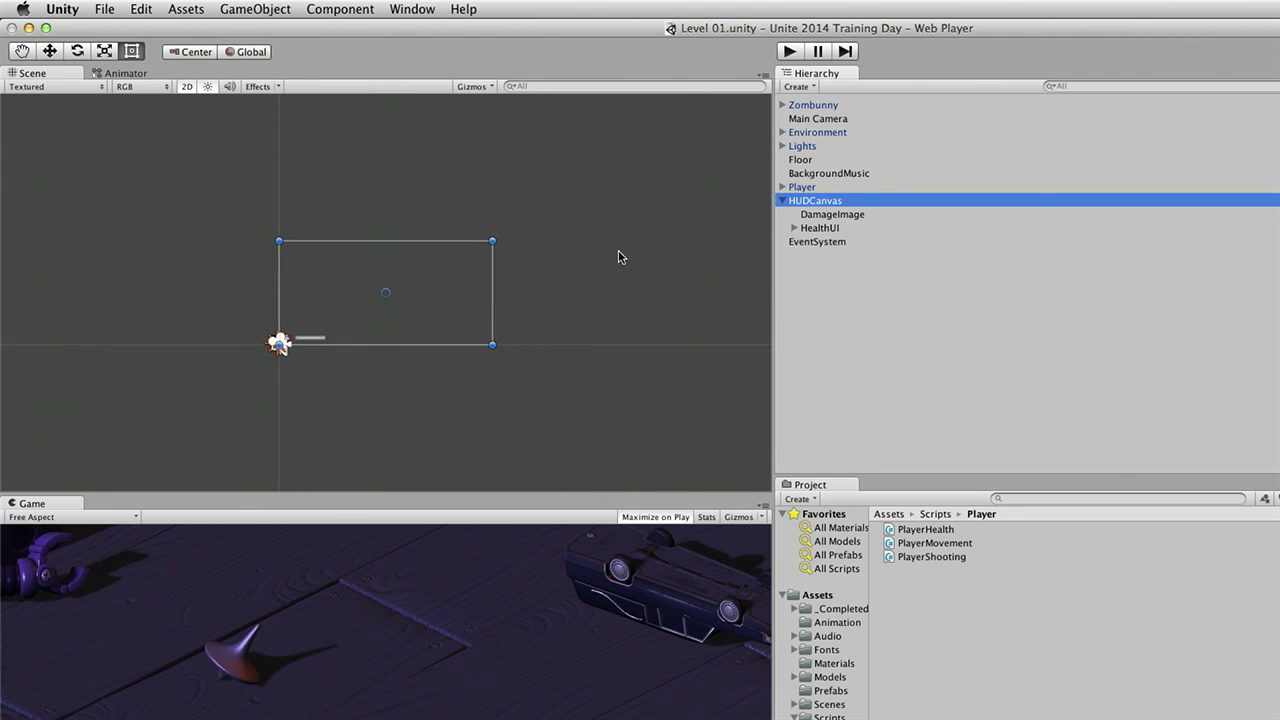
scroll(480, 241, up, 6)
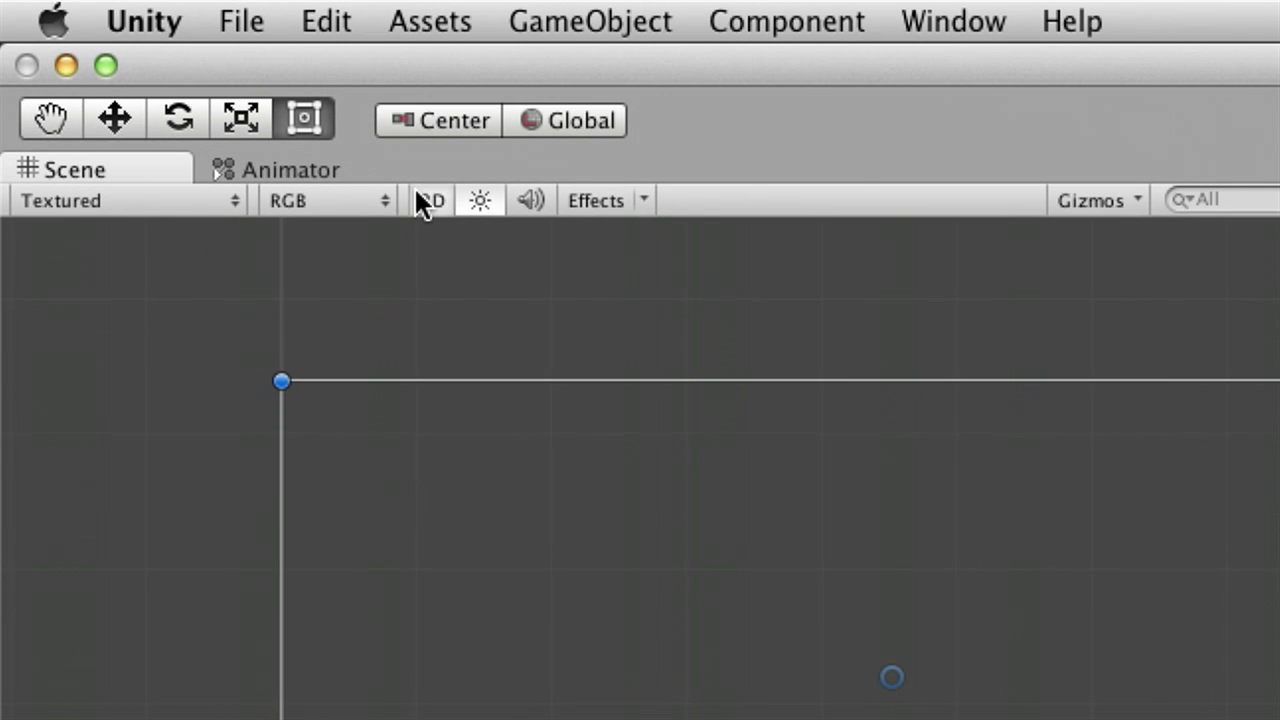
- Toggle the Scene view between 3D and 2D, ending in flat 2D with HUDCanvas selected
click(538, 257)
click(422, 203)
click(422, 203)
key(t)
click(422, 203)
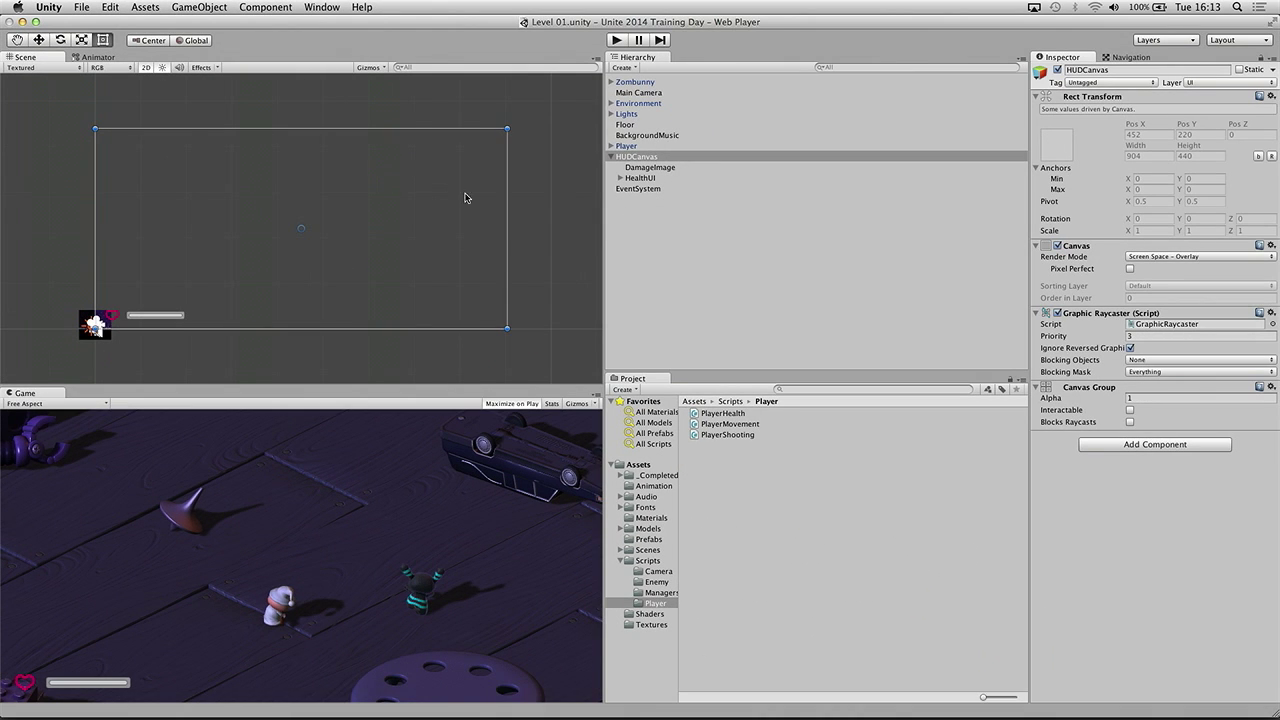
click(645, 158)
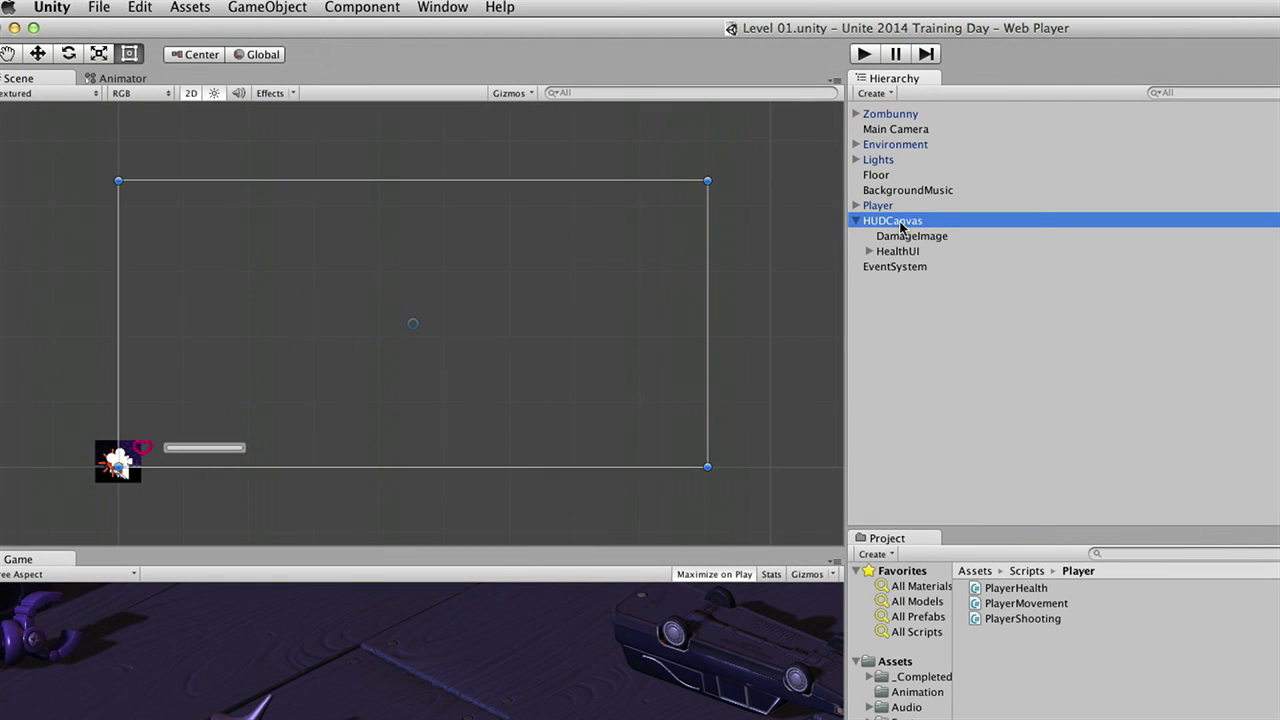
- Add a UI Text object as a child of HUDCanvas
right_click(900, 227)
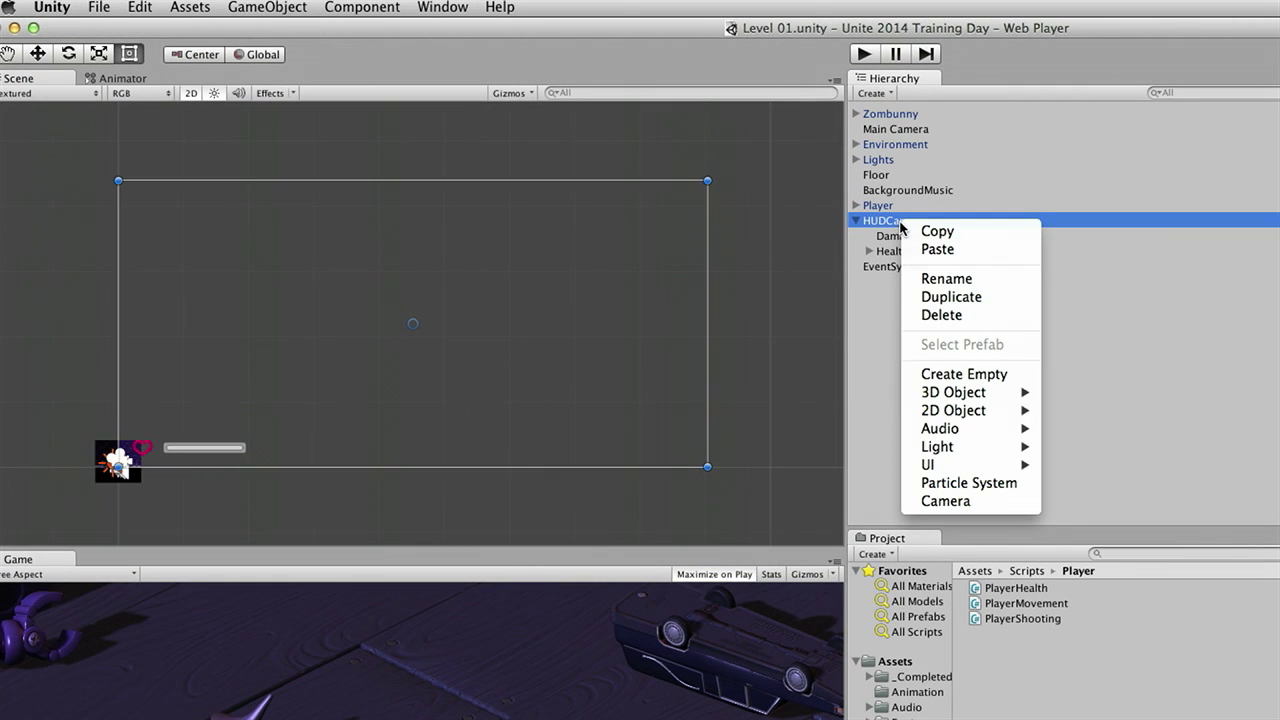
mouse_move(990, 465)
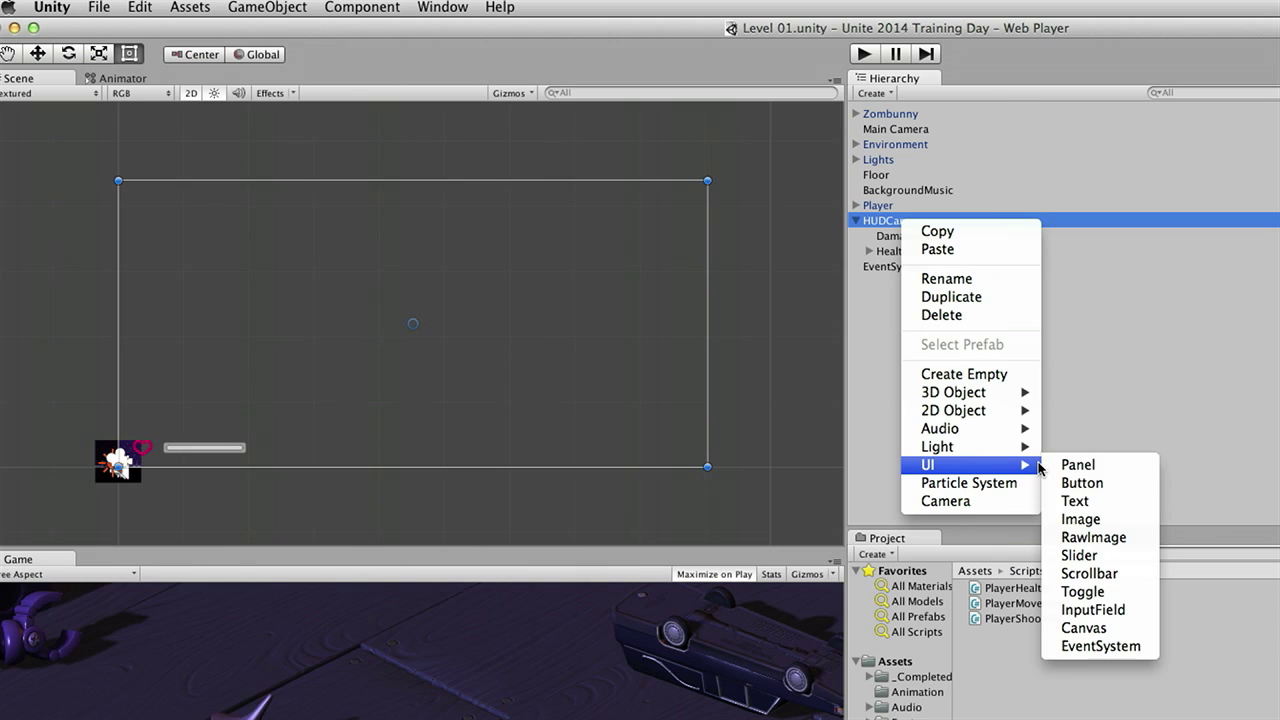
click(1101, 503)
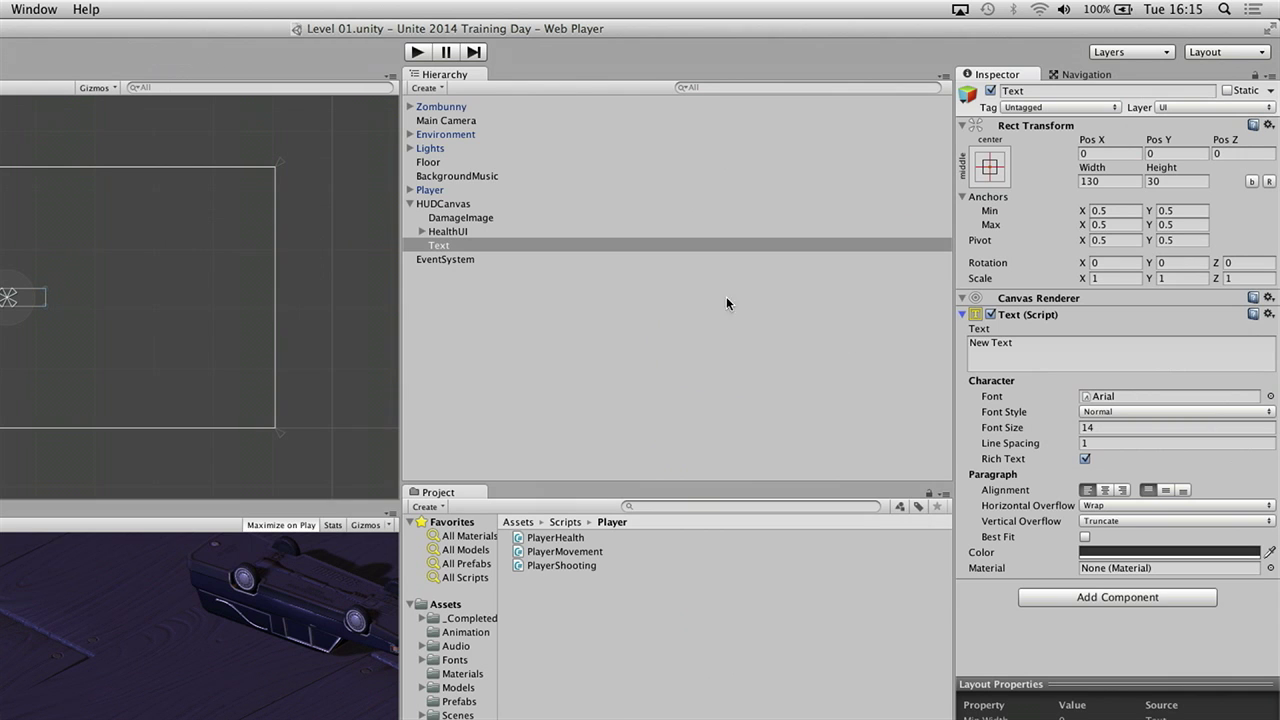
- Rename the new Text object to ScoreText
click(496, 244)
key(Return)
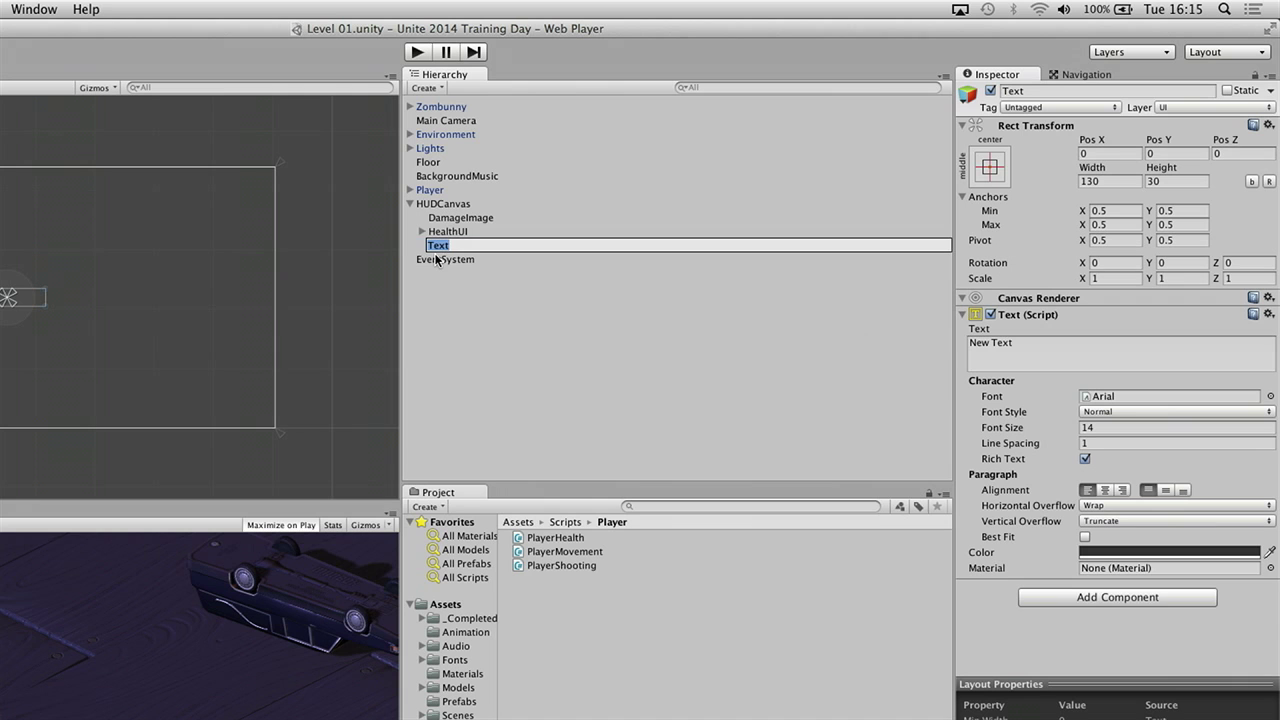
text(ScoreText)
key(Return)
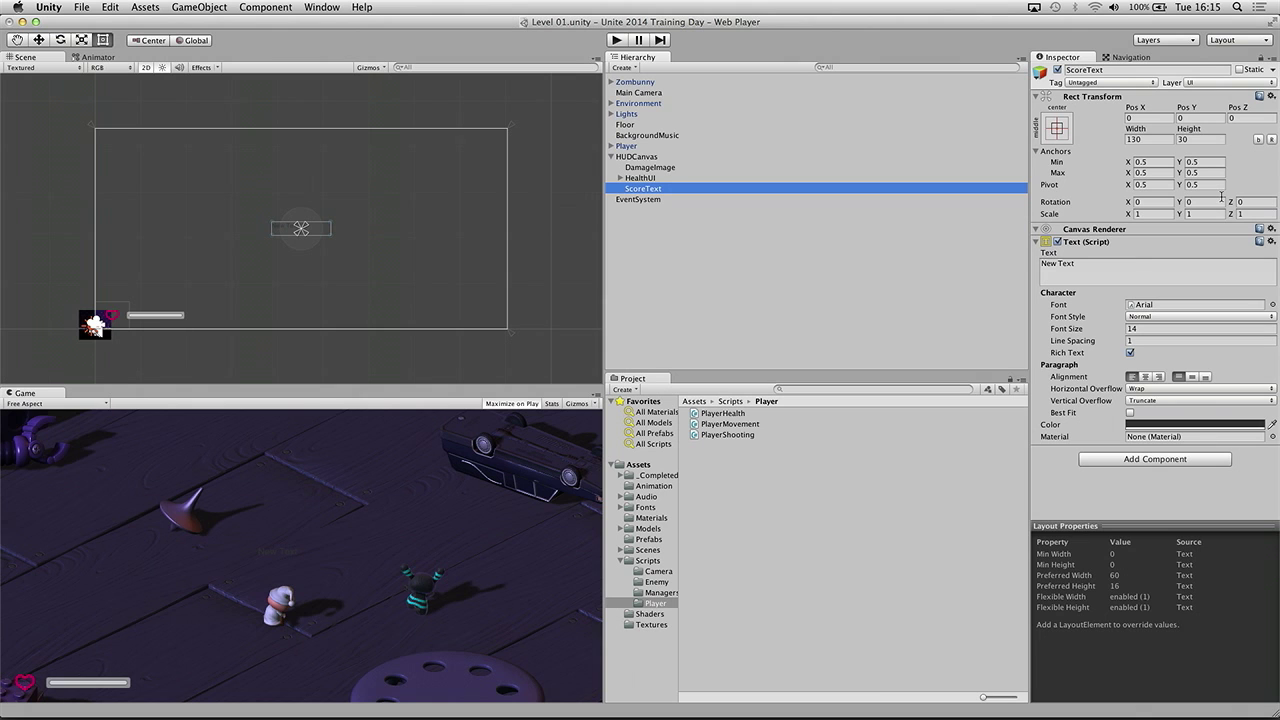
click(1058, 128)
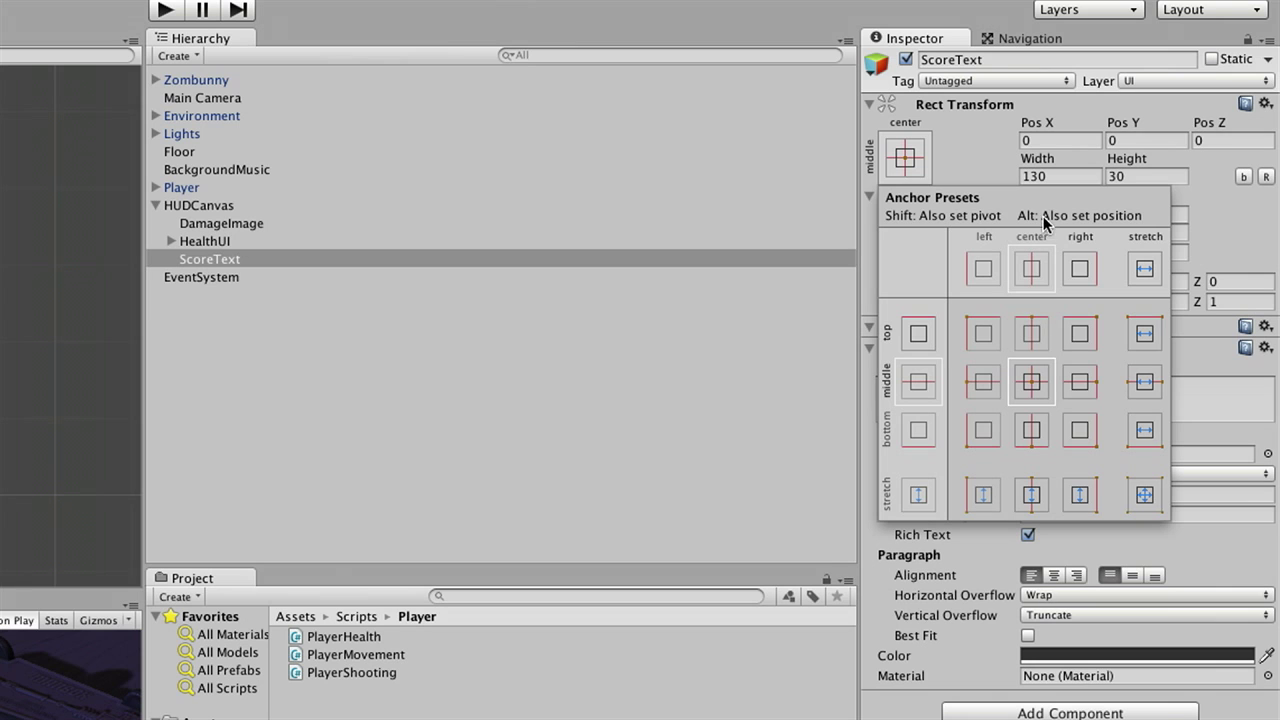
- Anchor ScoreText with the top-center preset and set its Pos Y to -55
click(1034, 332)
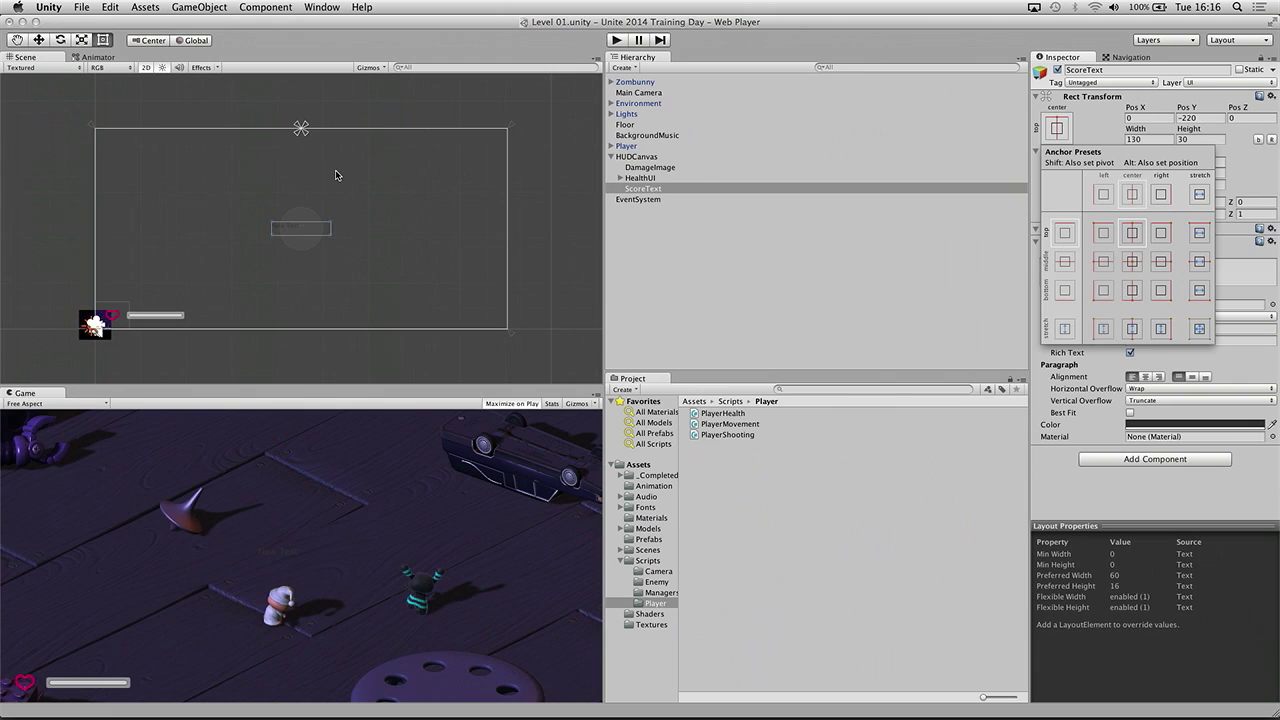
click(1090, 120)
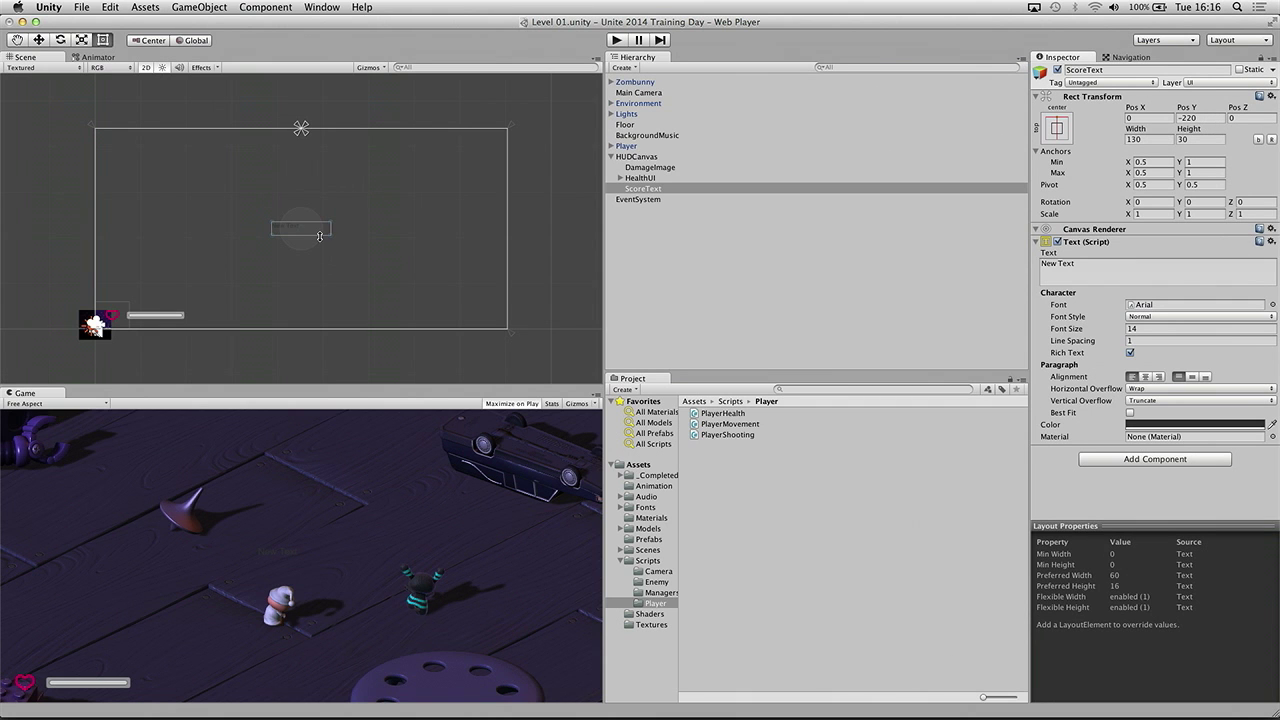
click(1206, 118)
text(-55)
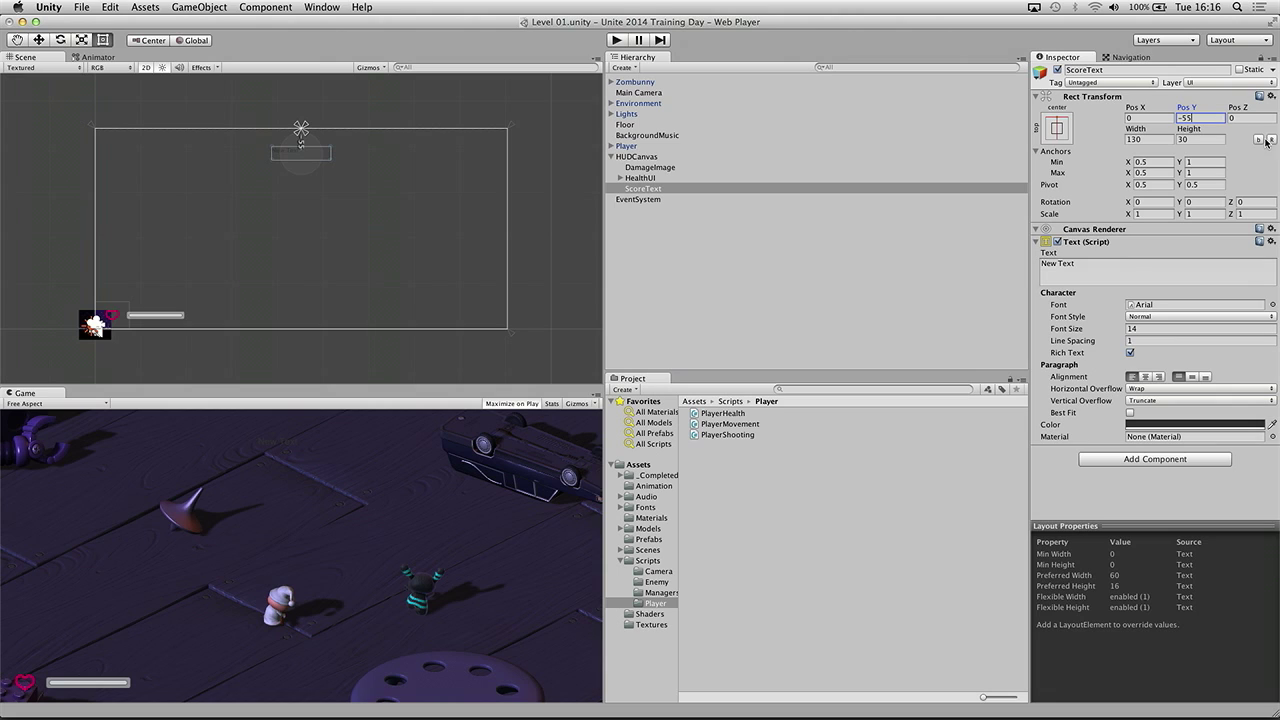
click(1166, 118)
- Keep ScoreText at 0, -55 and resize its rect to Width 300 and Height 50
click(1204, 118)
key(BackSpace)
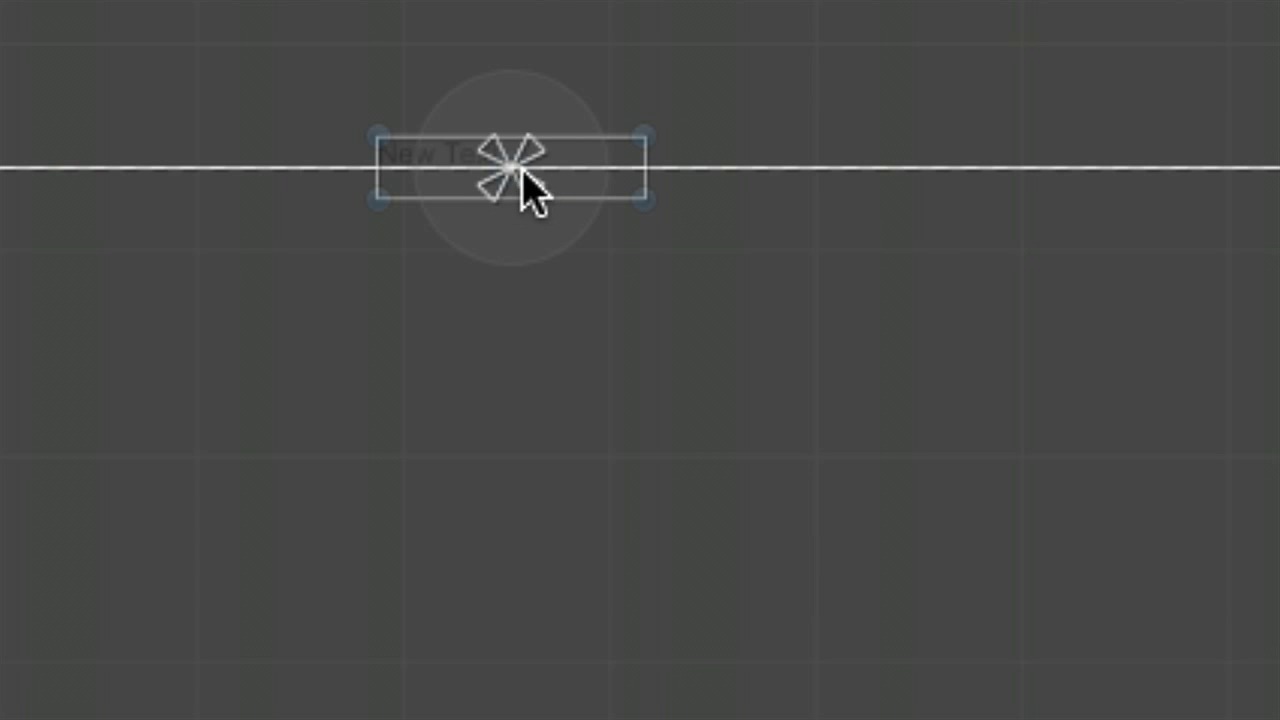
drag(546, 197, 563, 200)
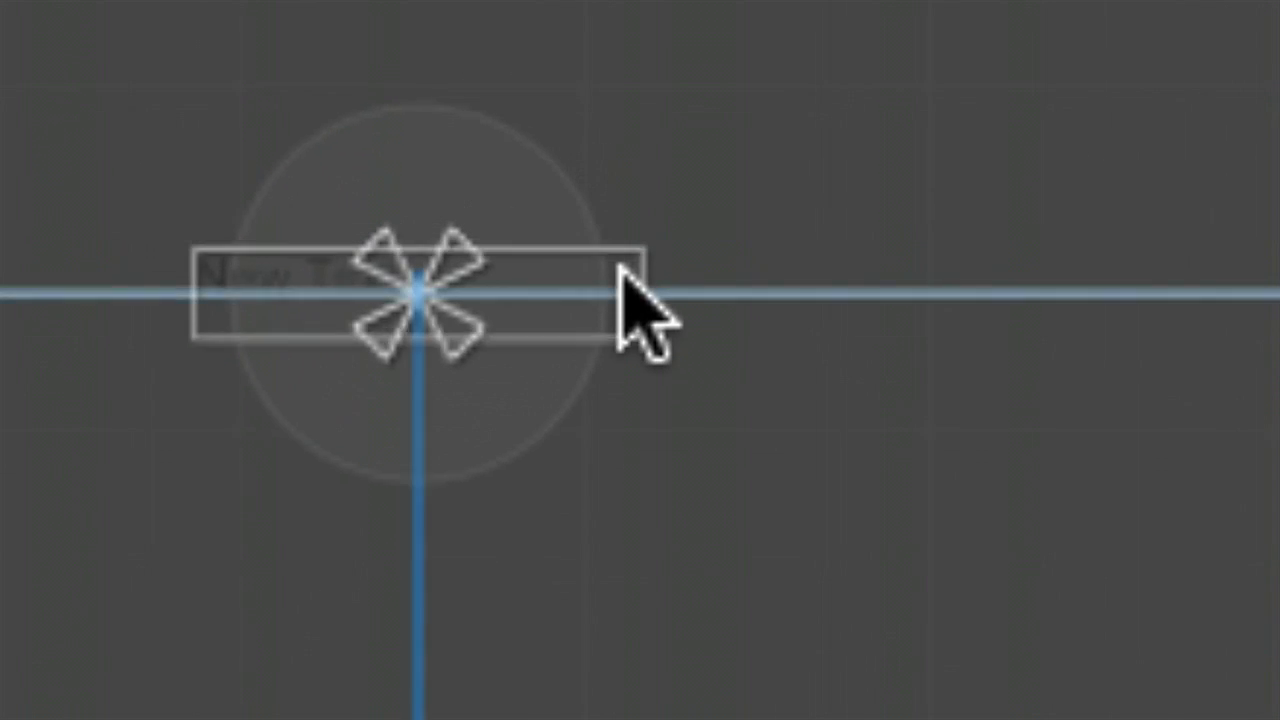
mouse_move(620, 270)
mouse_down()
mouse_move(617, 343)
mouse_move(628, 323)
mouse_move(618, 276)
mouse_move(623, 291)
mouse_up()
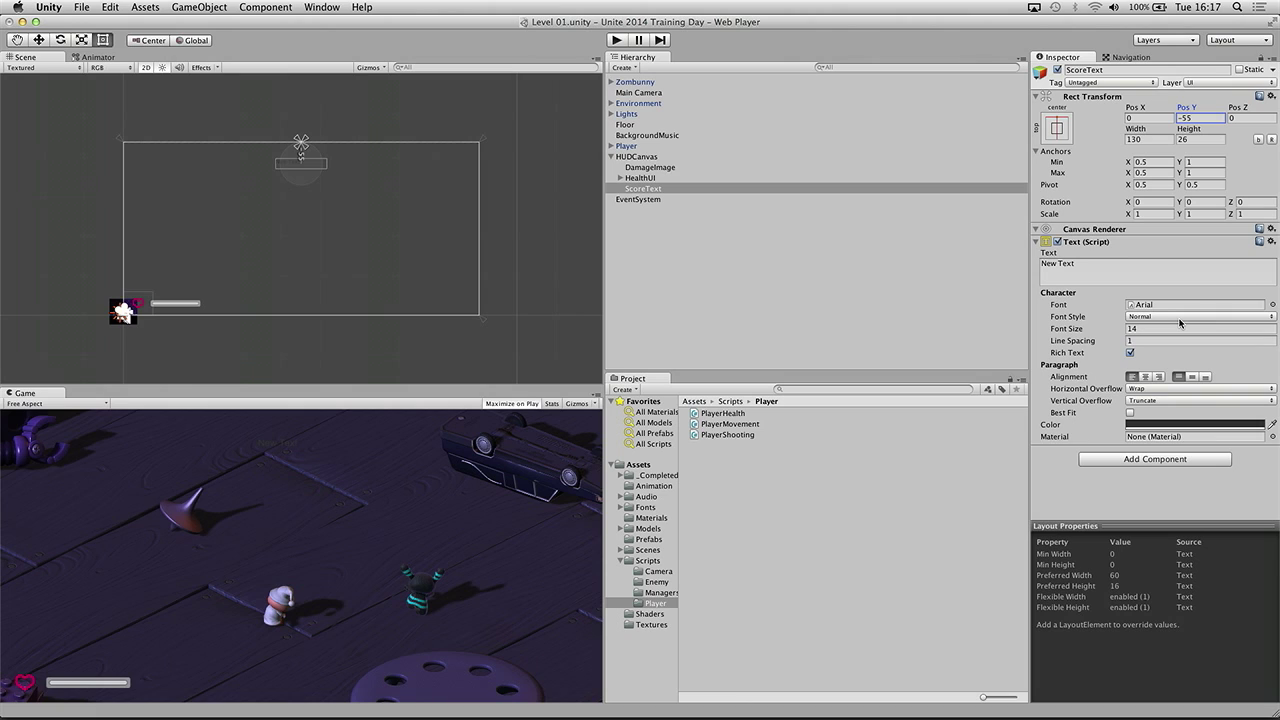
click(1150, 139)
text(300)
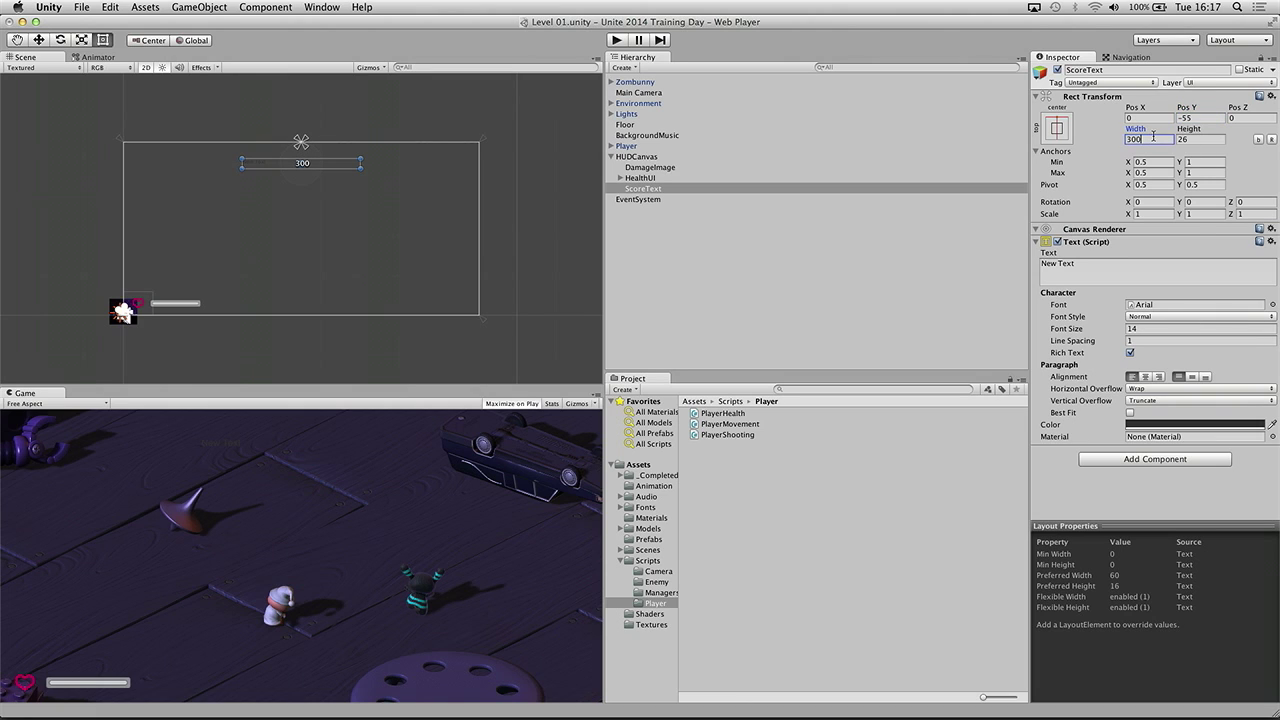
key(Tab)
text(50)
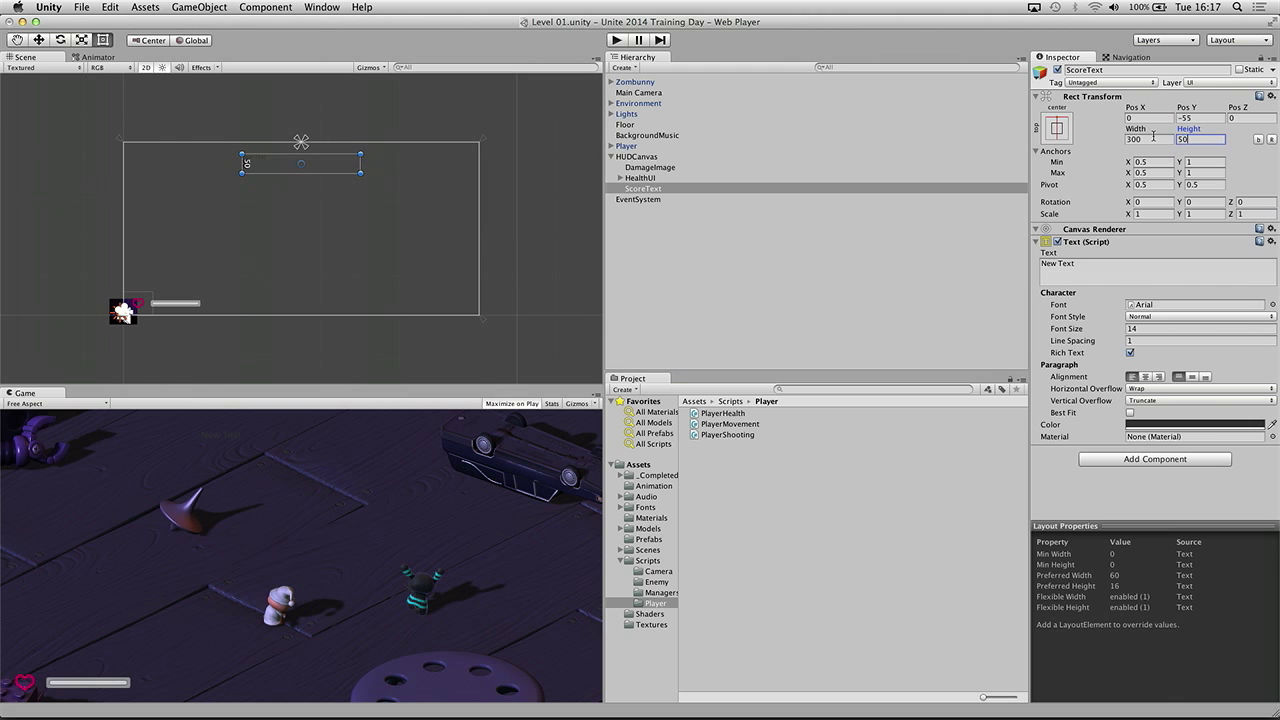
click(1168, 425)
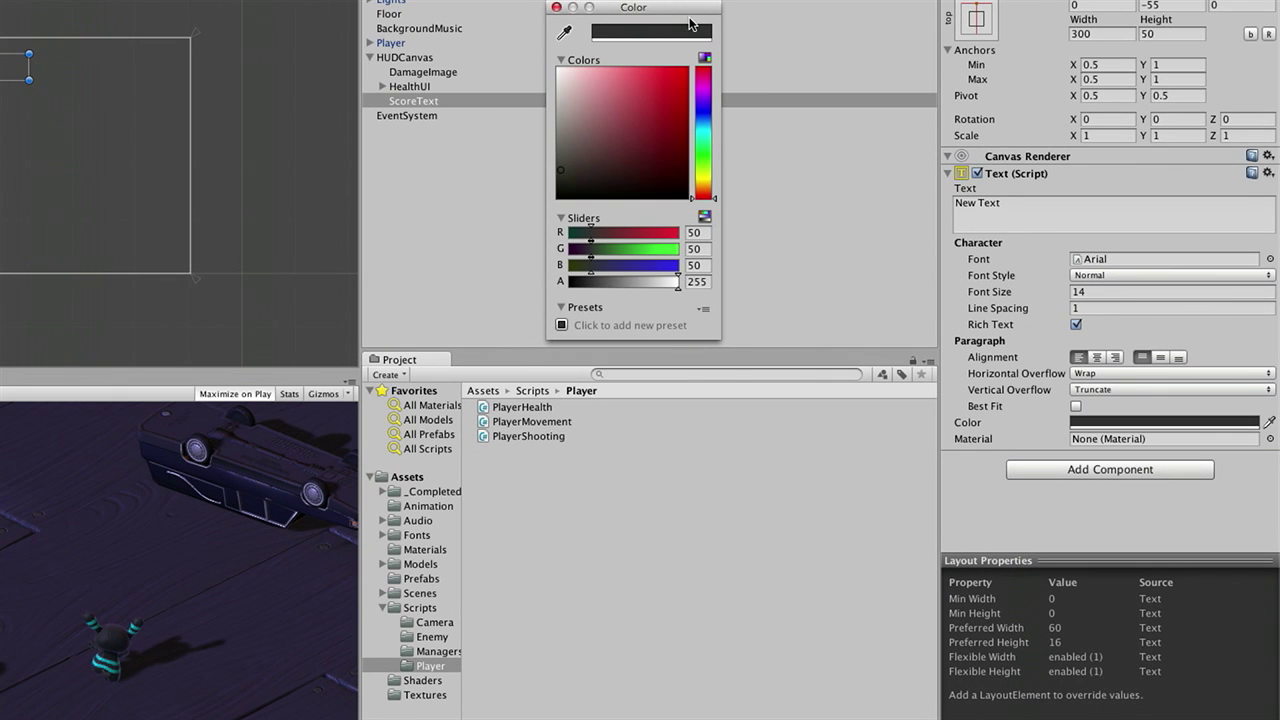
- Set the ScoreText text colour to pure white (255, 255, 255)
drag(689, 22, 710, 138)
drag(645, 258, 575, 188)
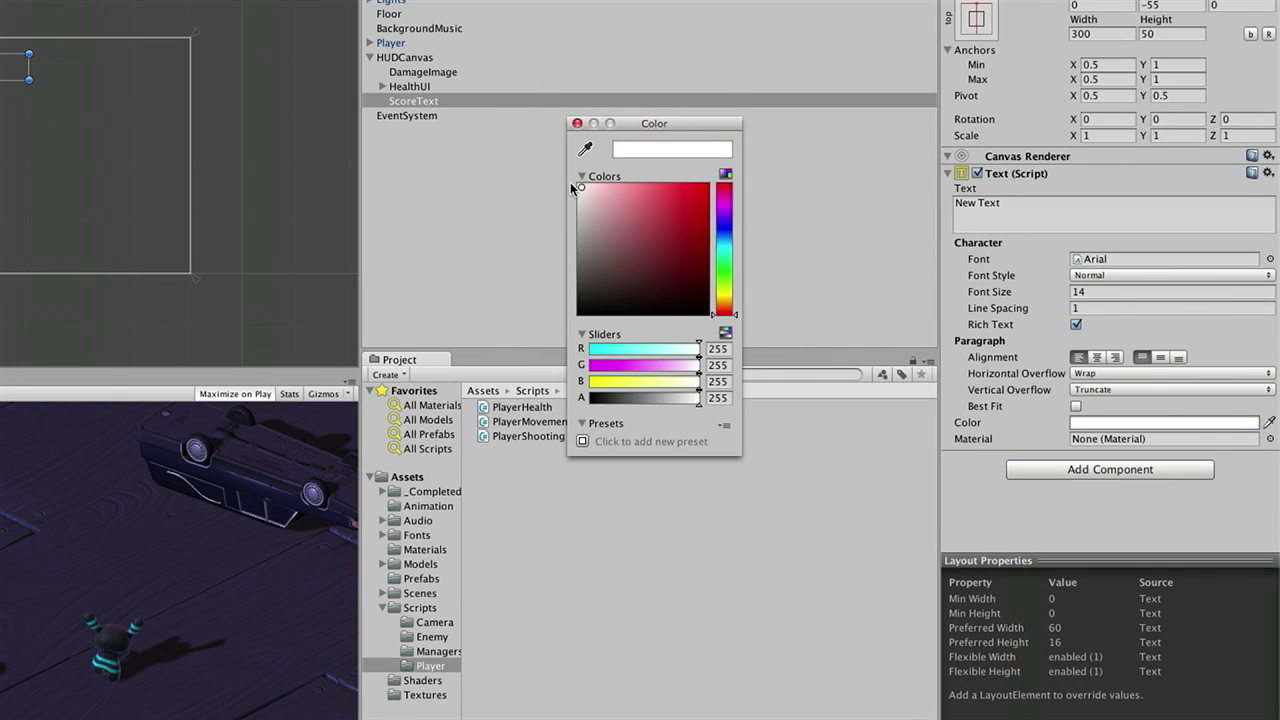
click(577, 124)
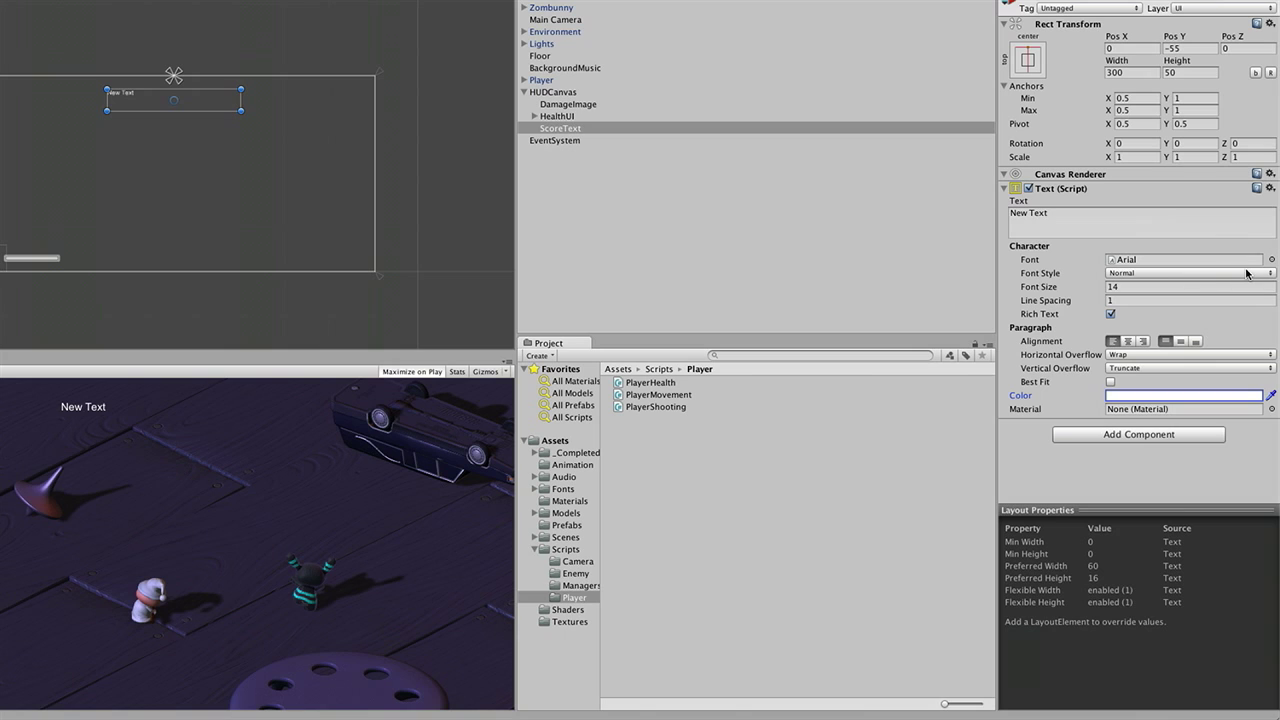
- Choose LuckiestGuy as the ScoreText font
click(1145, 261)
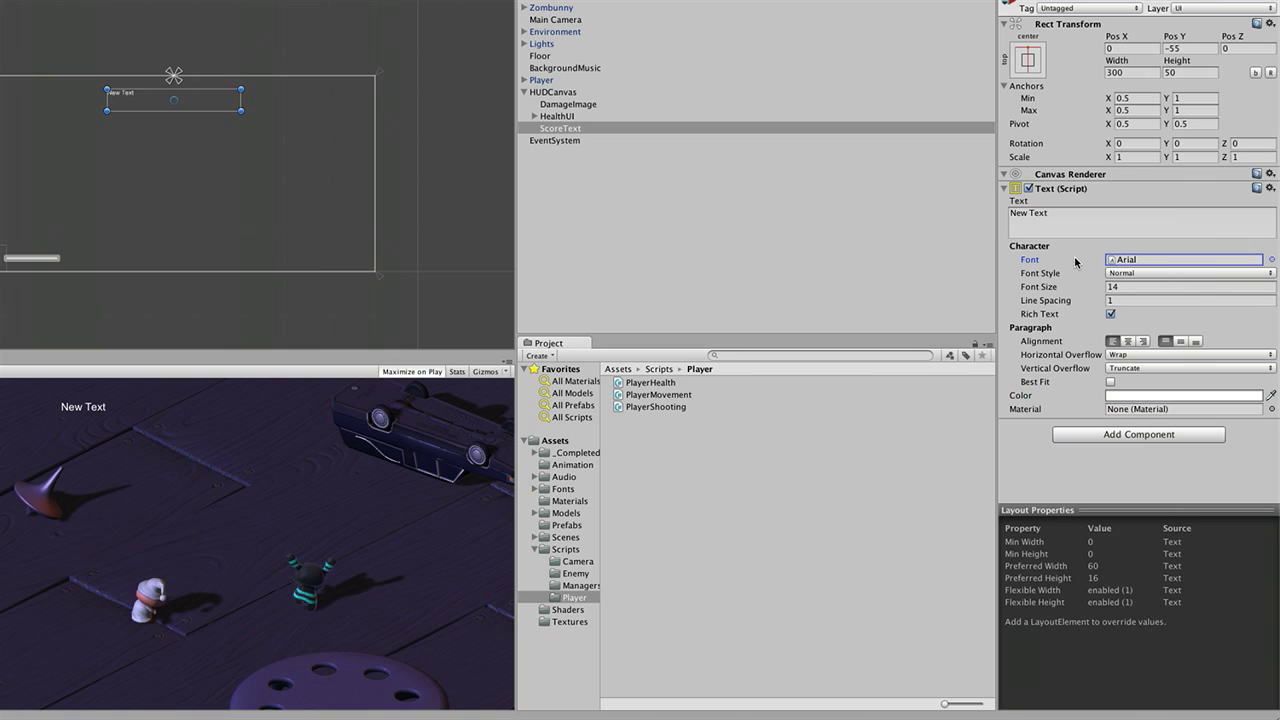
click(1272, 260)
click(725, 157)
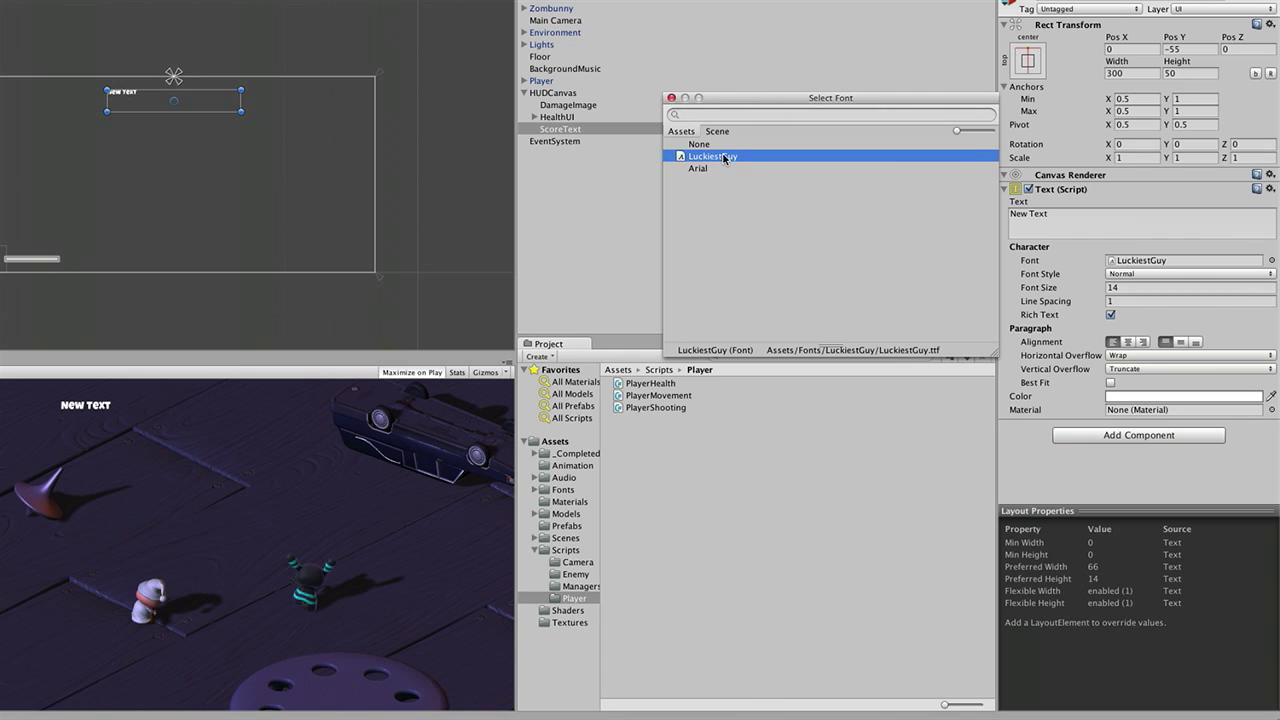
click(671, 97)
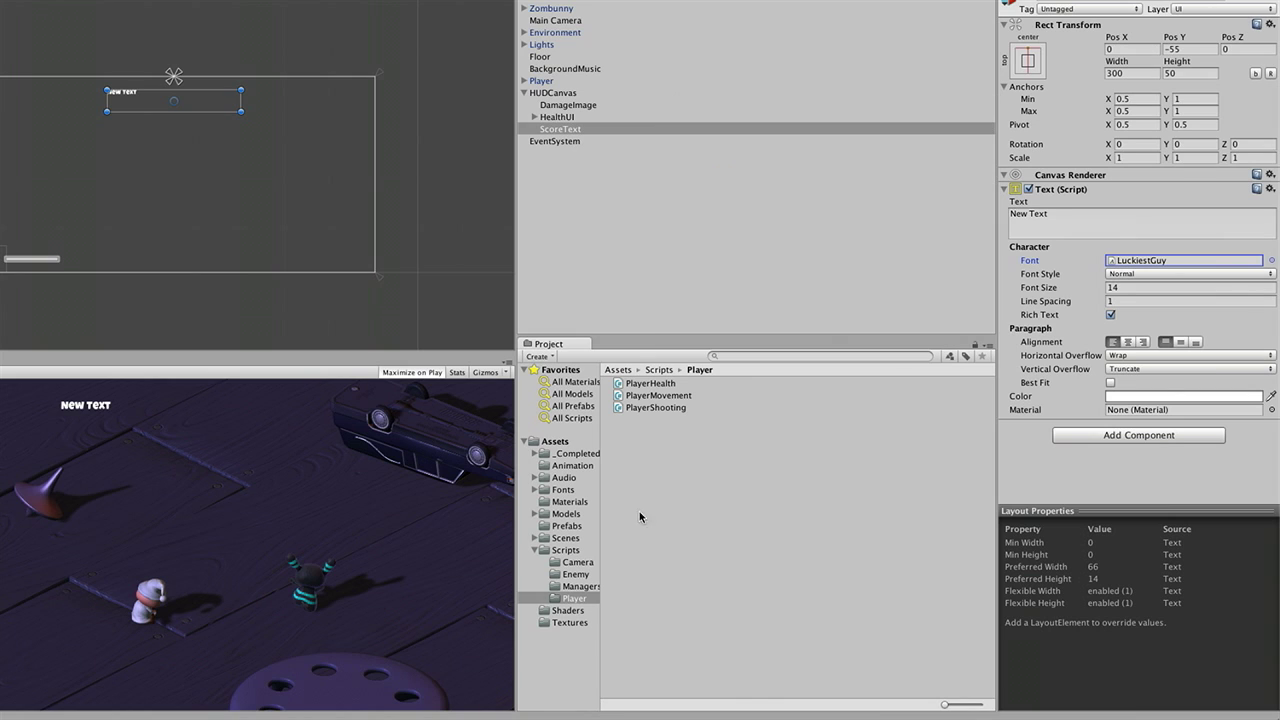
click(560, 490)
- Browse Assets > Fonts > LuckiestGuy and inspect the LuckiestGuy font asset's import settings
click(534, 490)
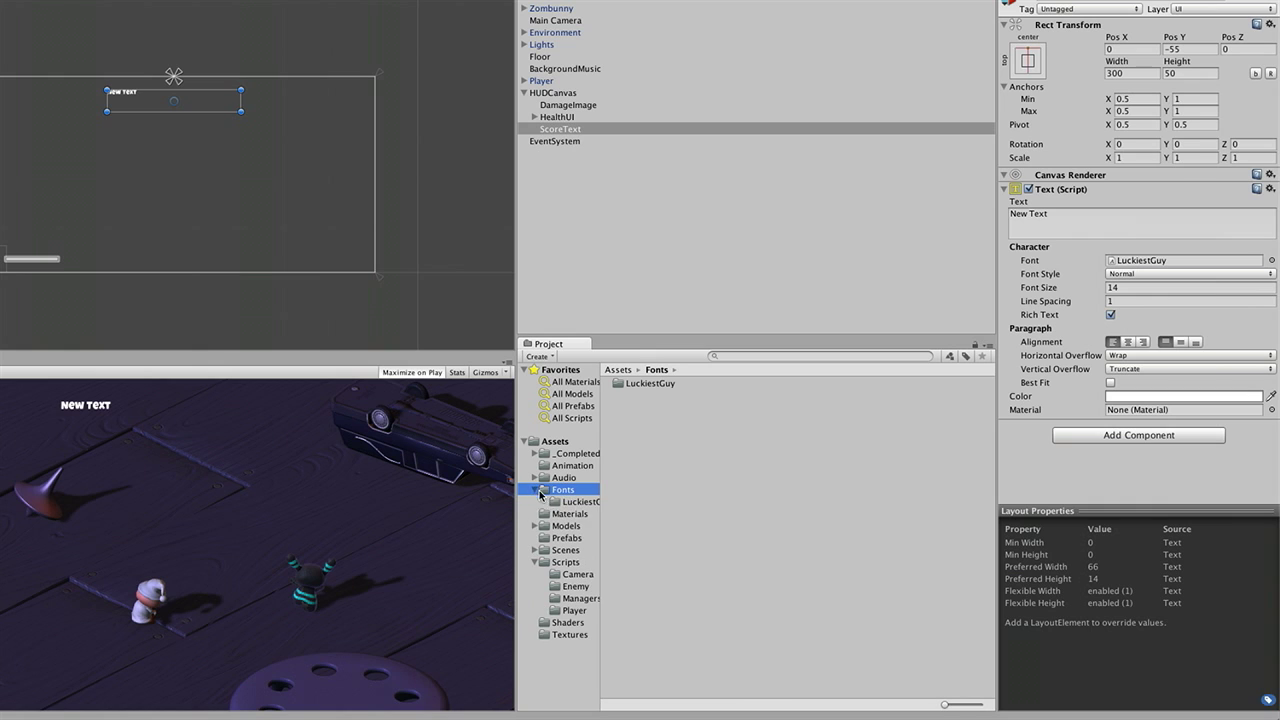
click(569, 502)
click(640, 396)
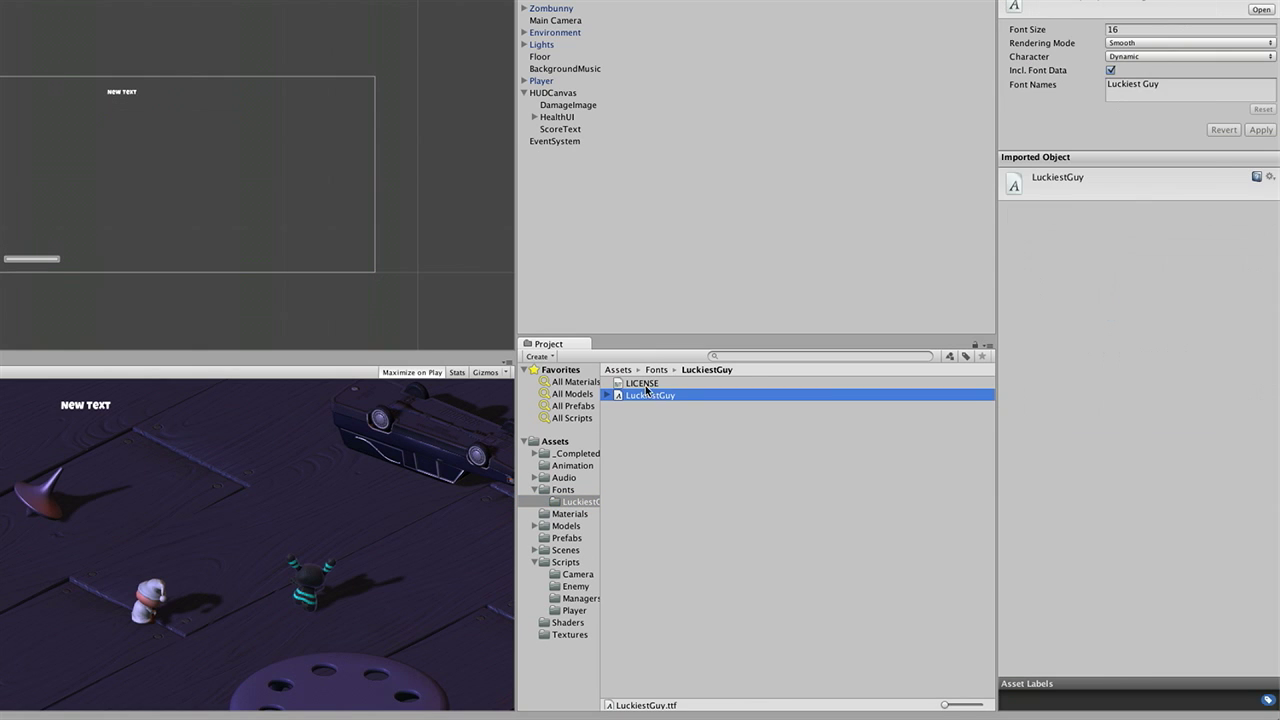
click(645, 385)
click(651, 396)
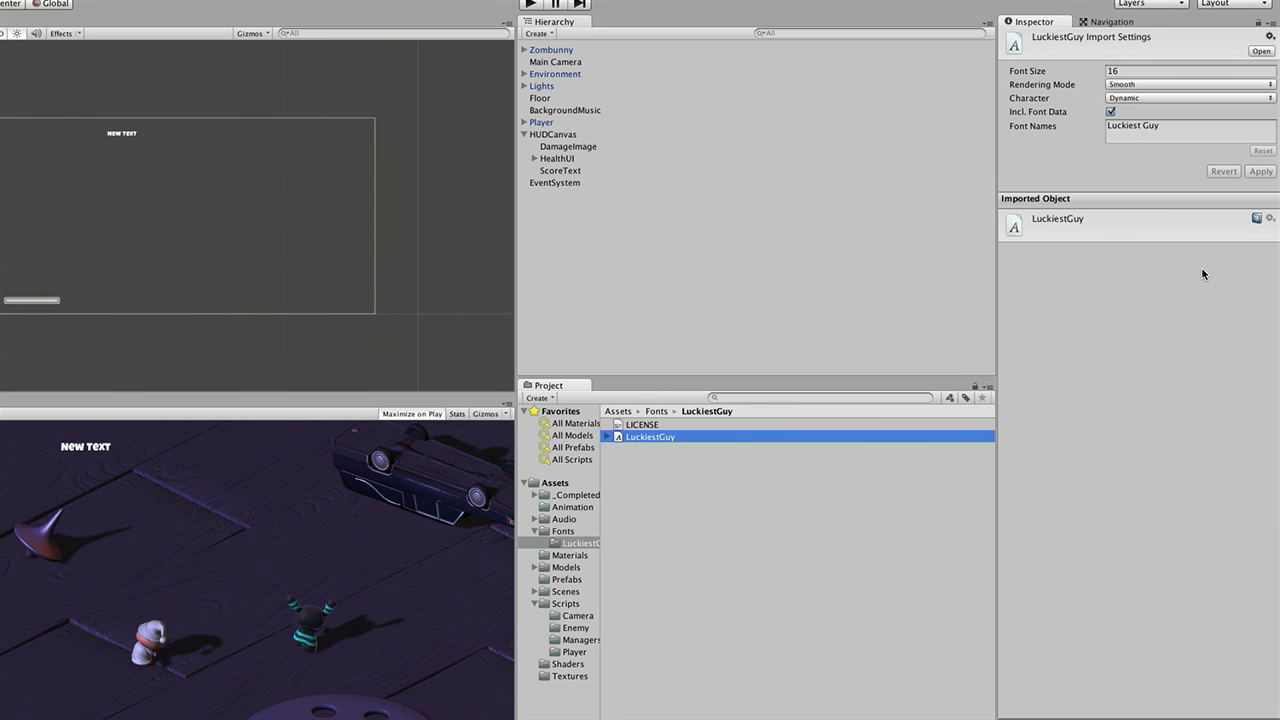
- Give ScoreText font size 50 with center and middle alignment
click(577, 170)
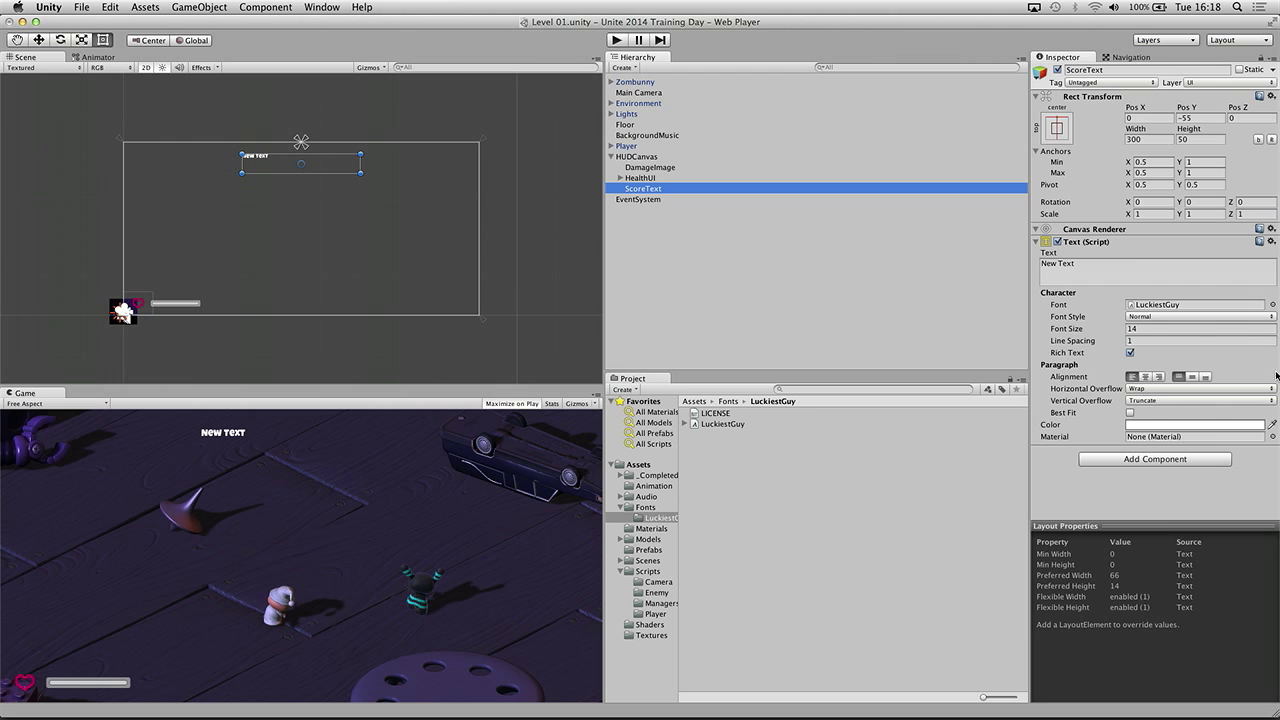
click(1145, 329)
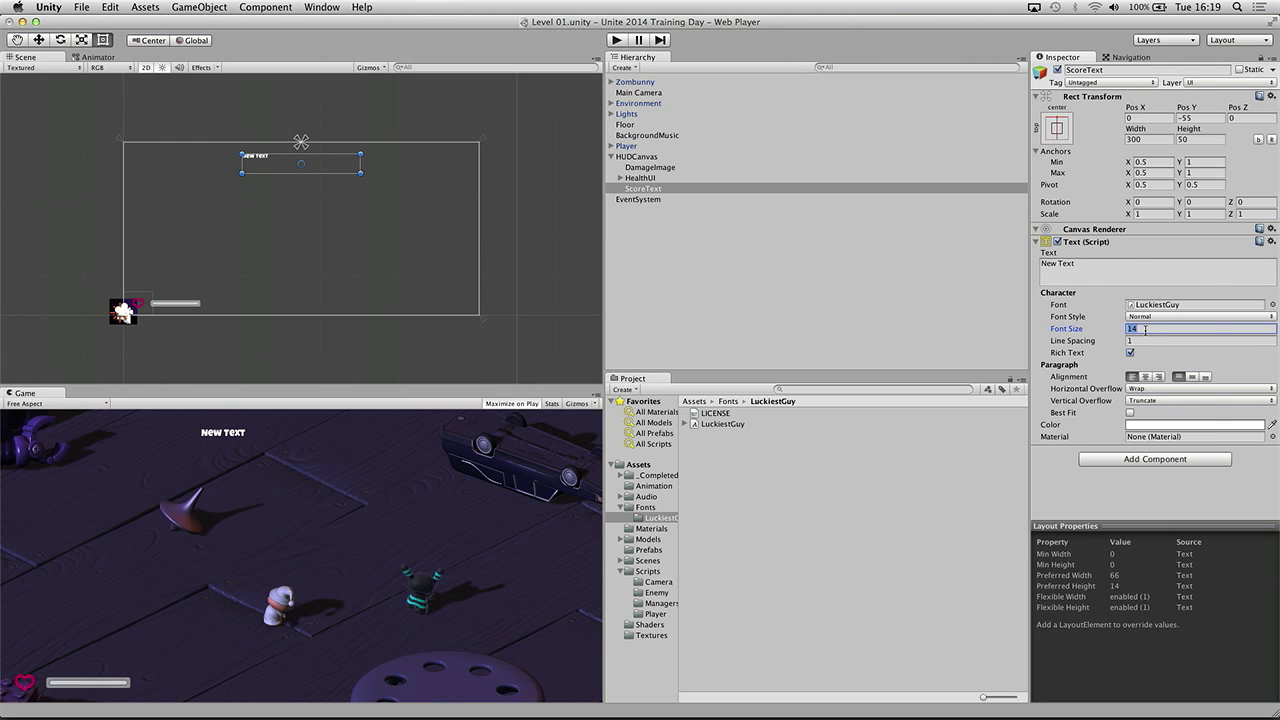
text(50)
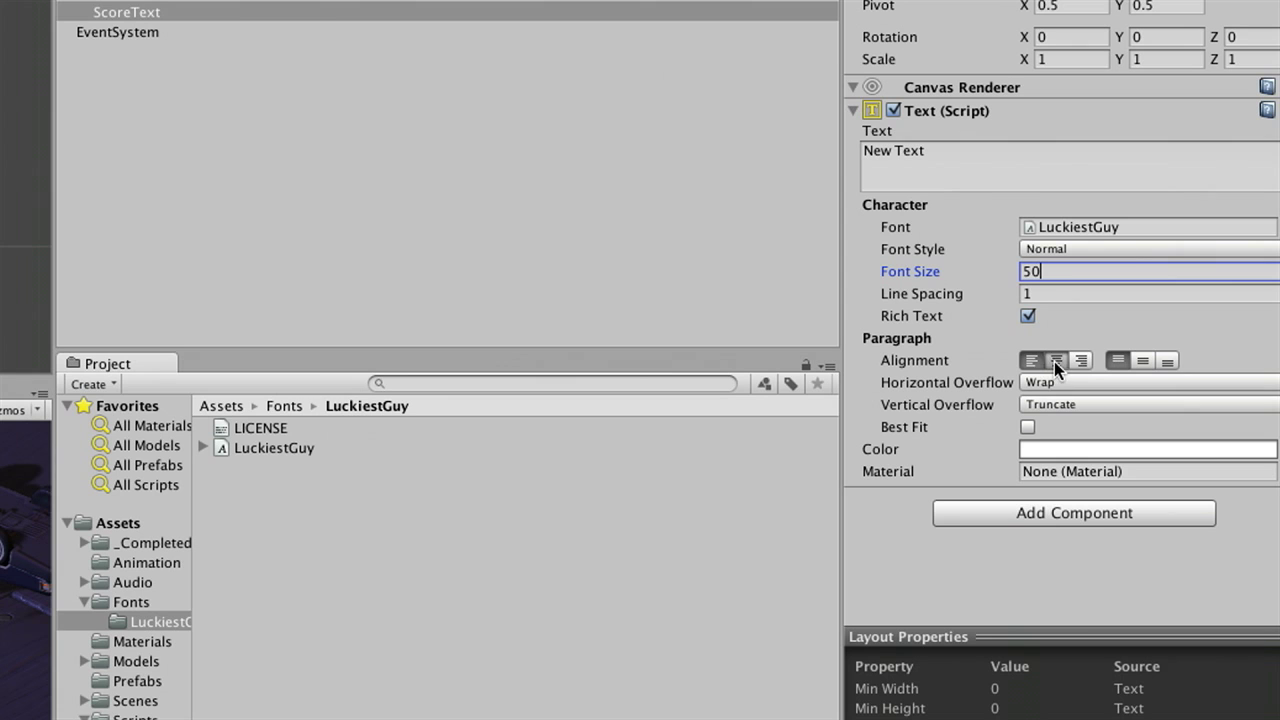
click(1055, 361)
click(1146, 360)
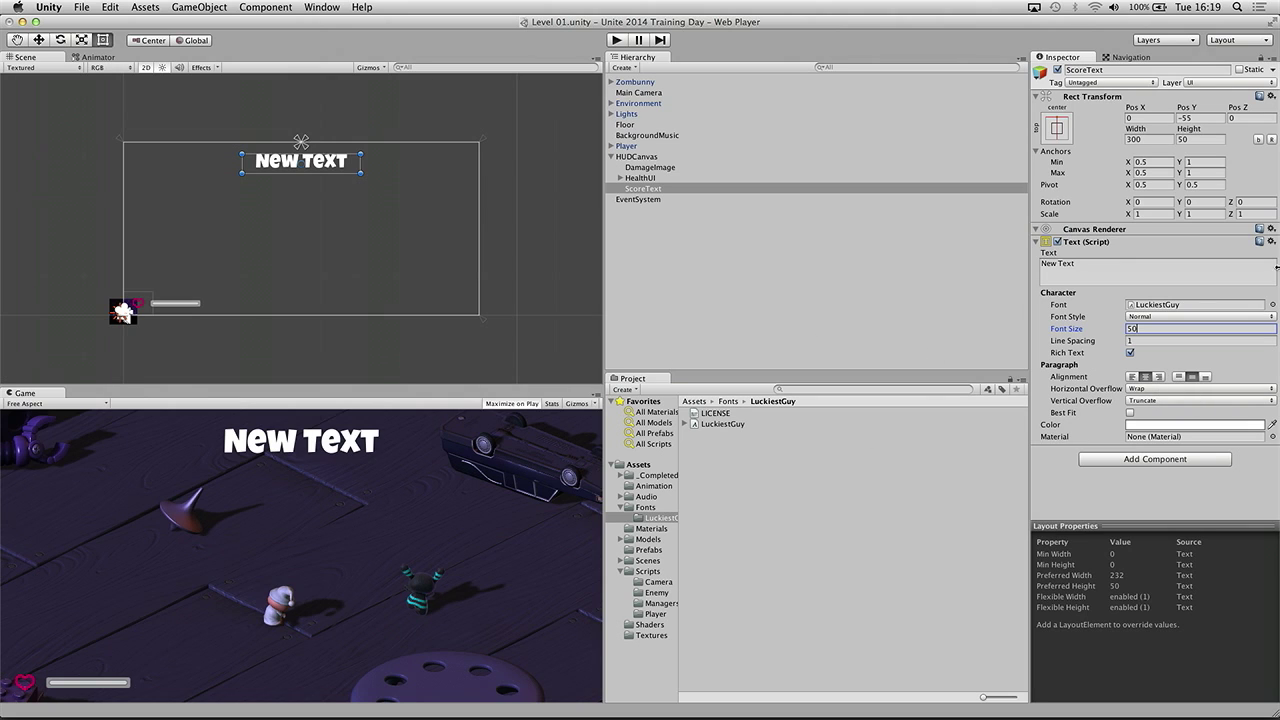
click(1103, 270)
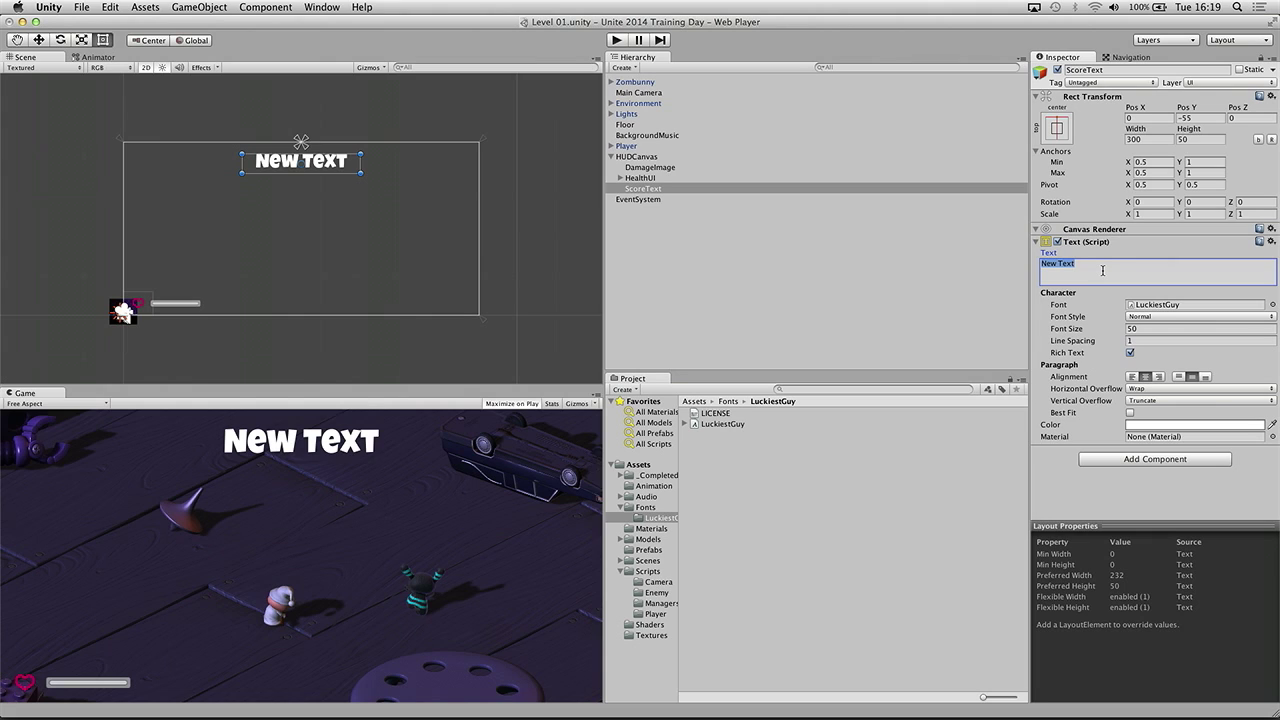
- Replace the 'New Text' placeholder with 'Score: 0'
key(BackSpace)
text(Score)
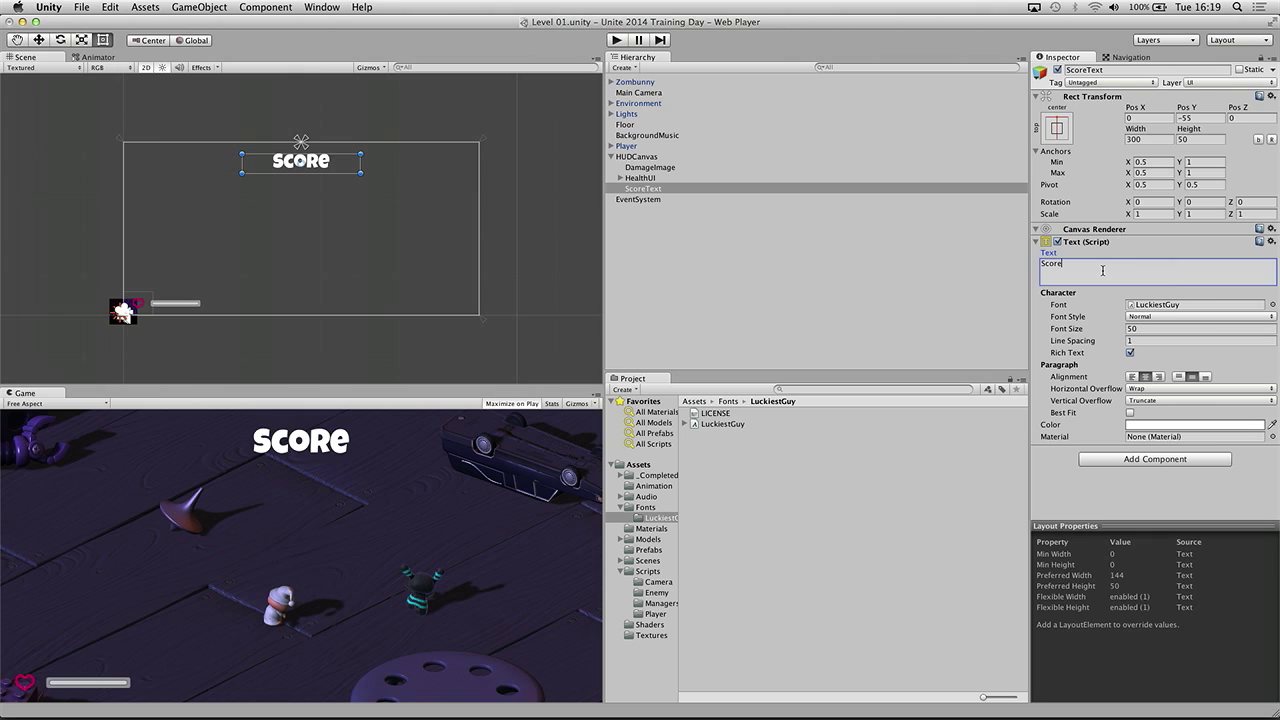
text(: 0)
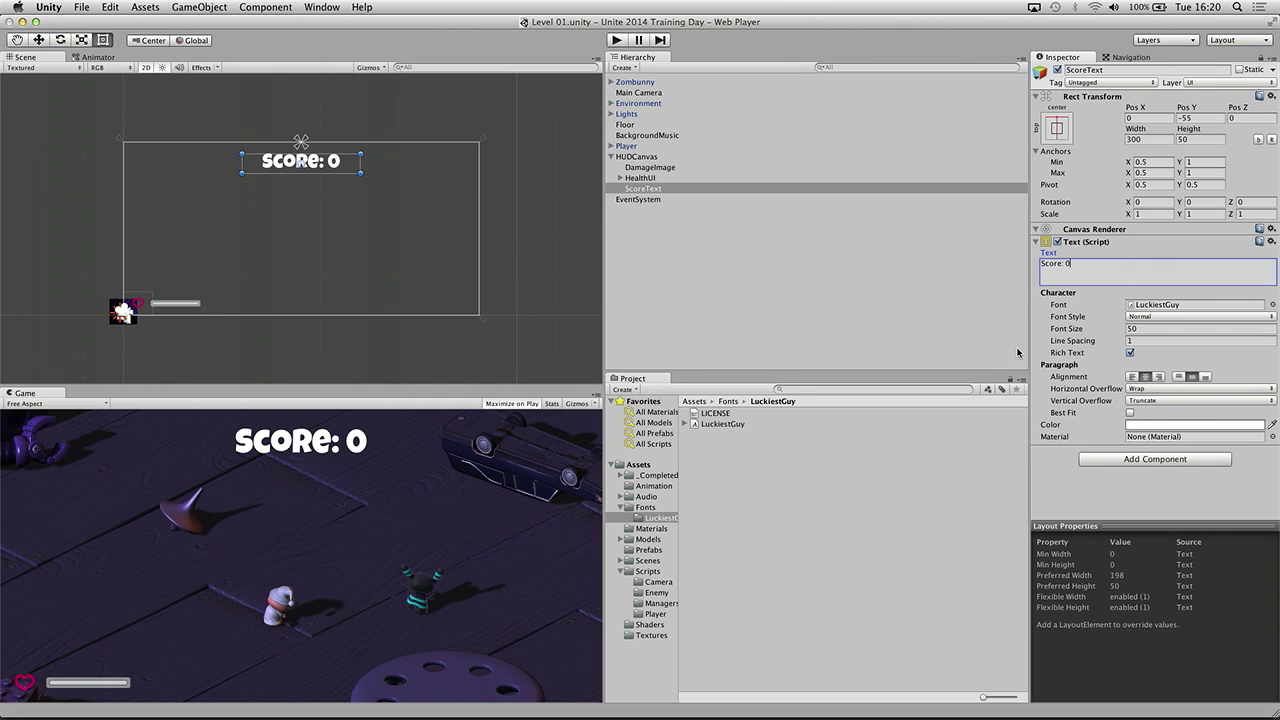
click(1122, 497)
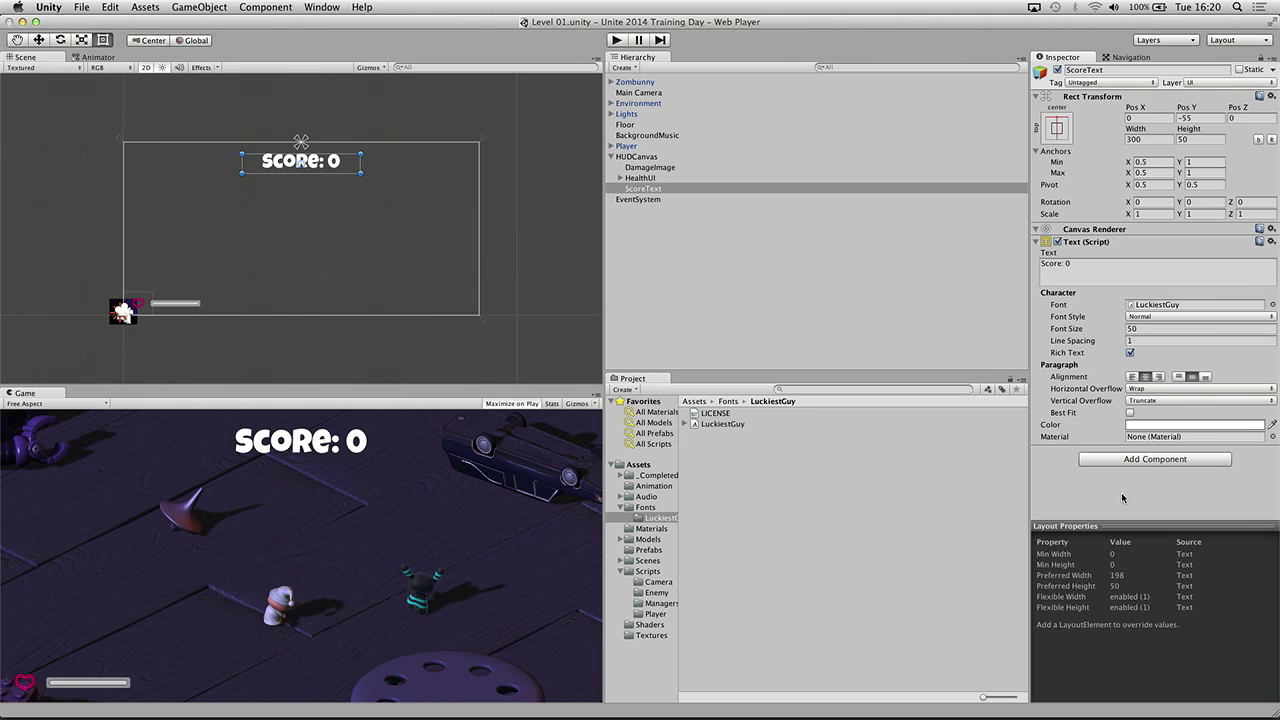
- Add a Shadow component to ScoreText with Effect Distance X 2 and Y -2
click(1168, 462)
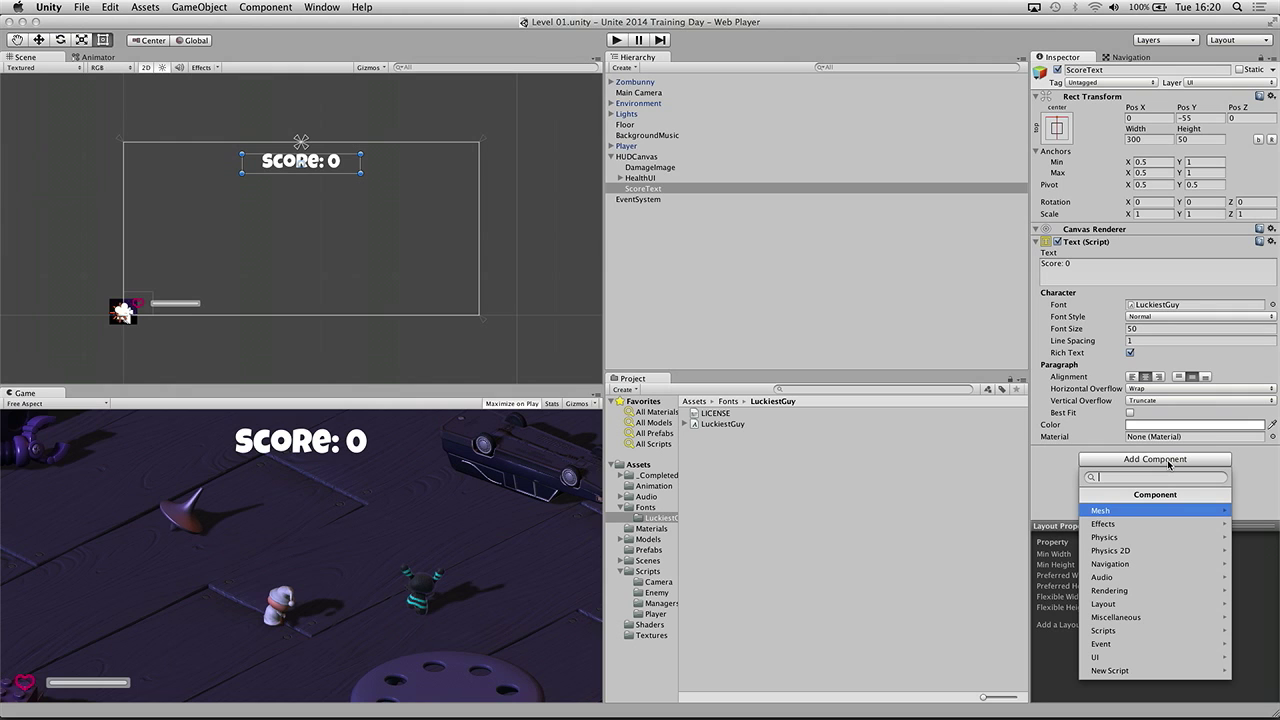
text(shado)
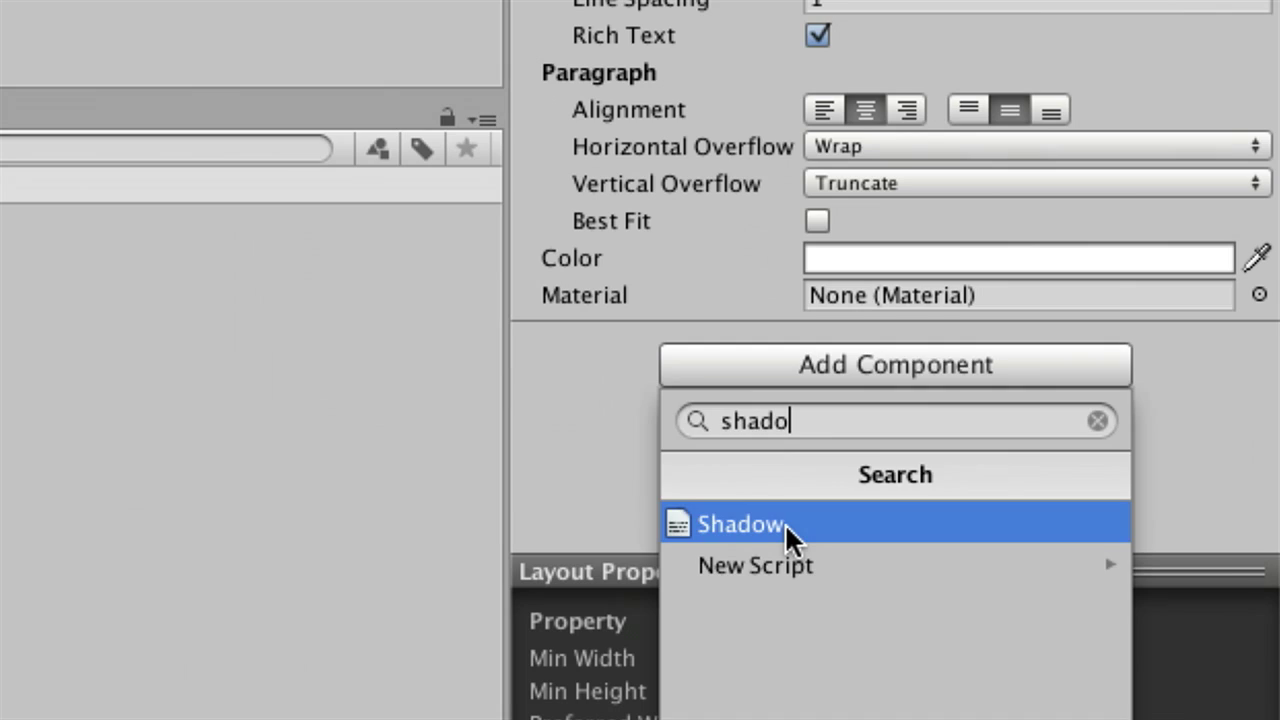
click(785, 523)
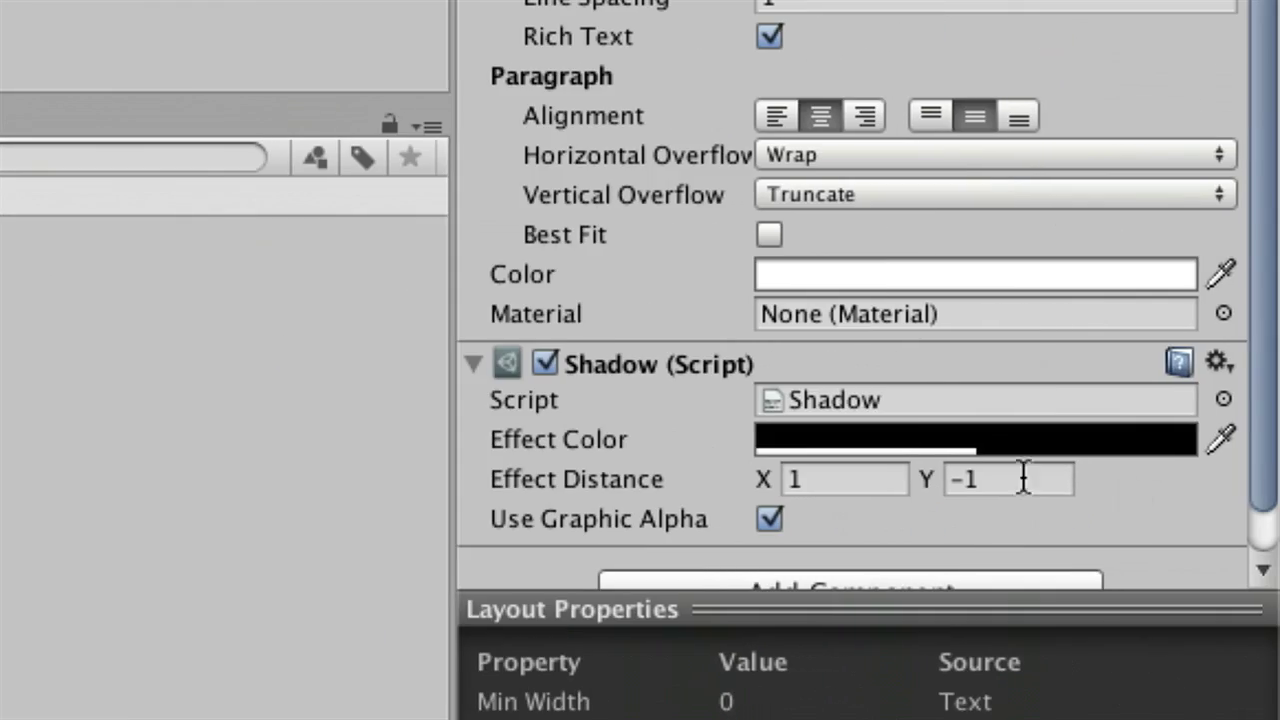
click(1151, 490)
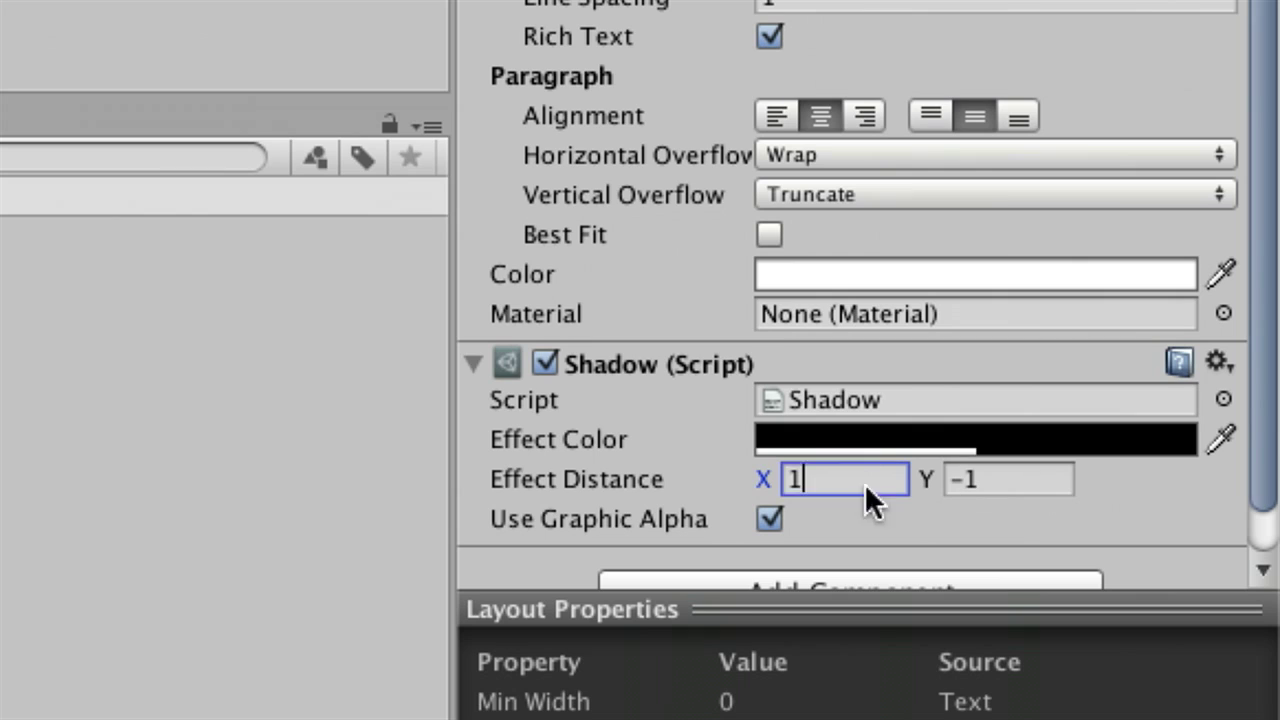
text(2)
click(997, 485)
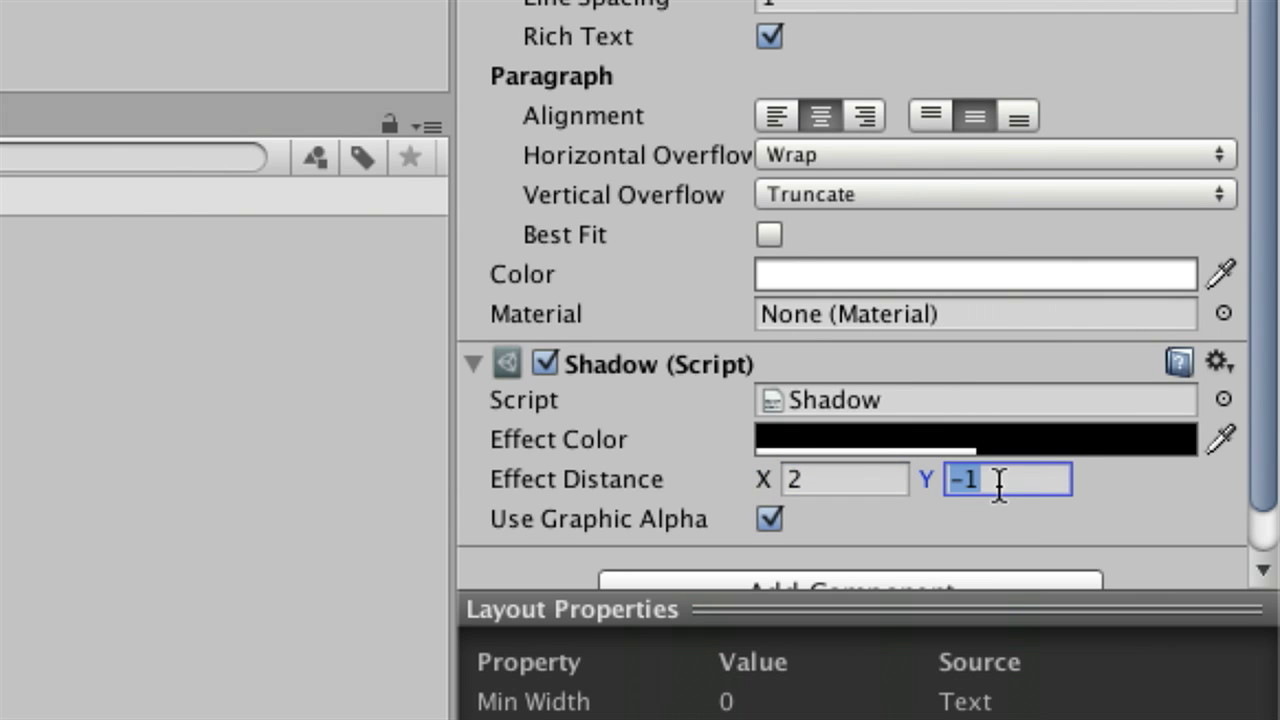
text(-2)
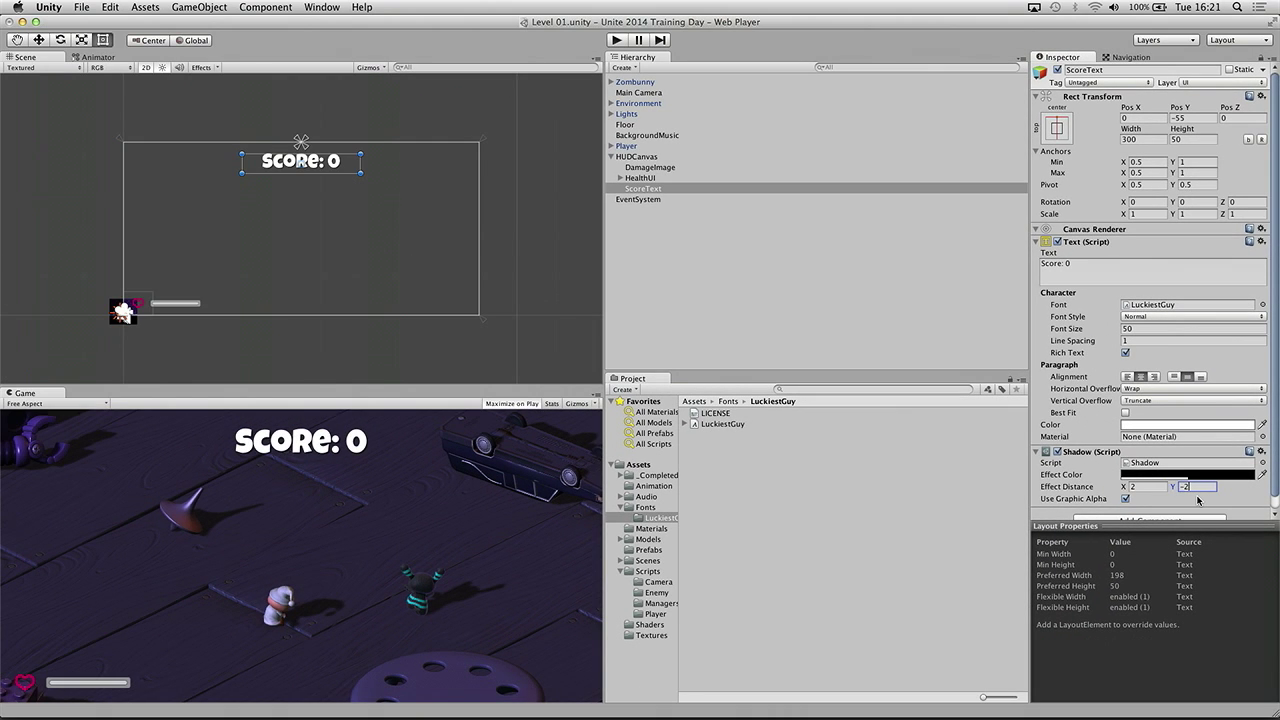
click(1150, 425)
mouse_move(845, 409)
mouse_down()
mouse_move(775, 410)
mouse_move(853, 413)
mouse_up()
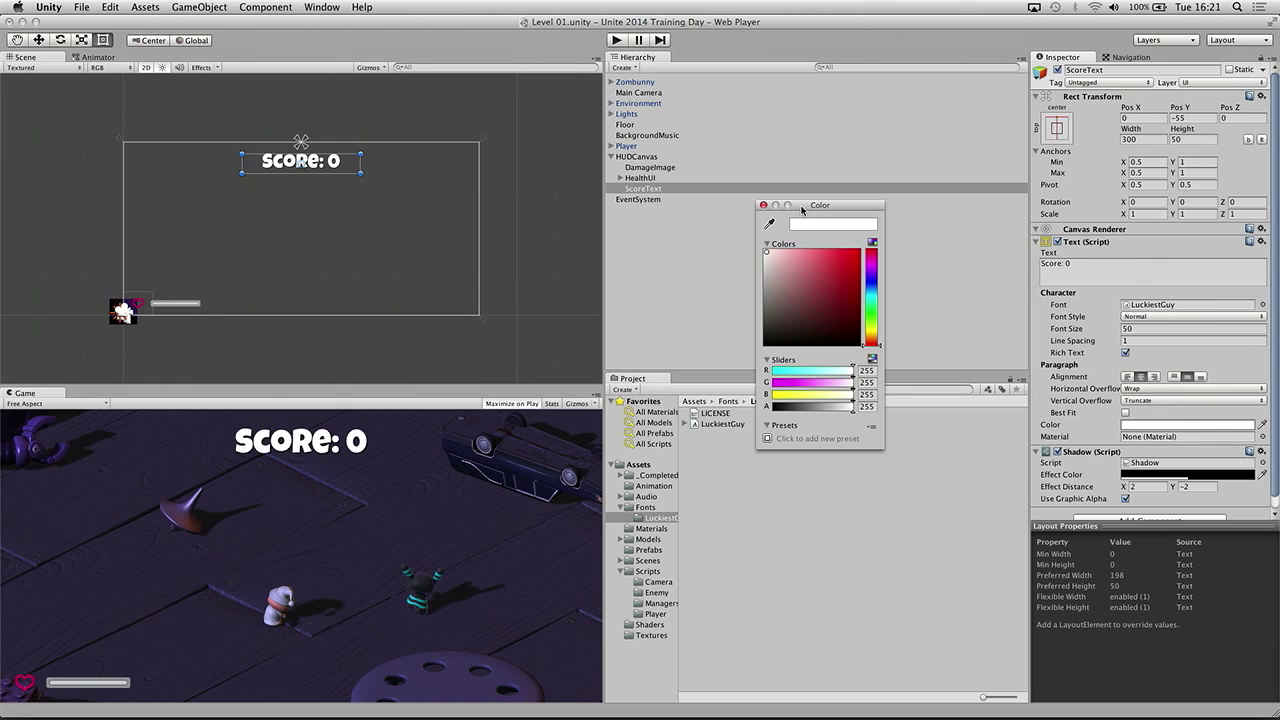
click(763, 205)
click(1127, 498)
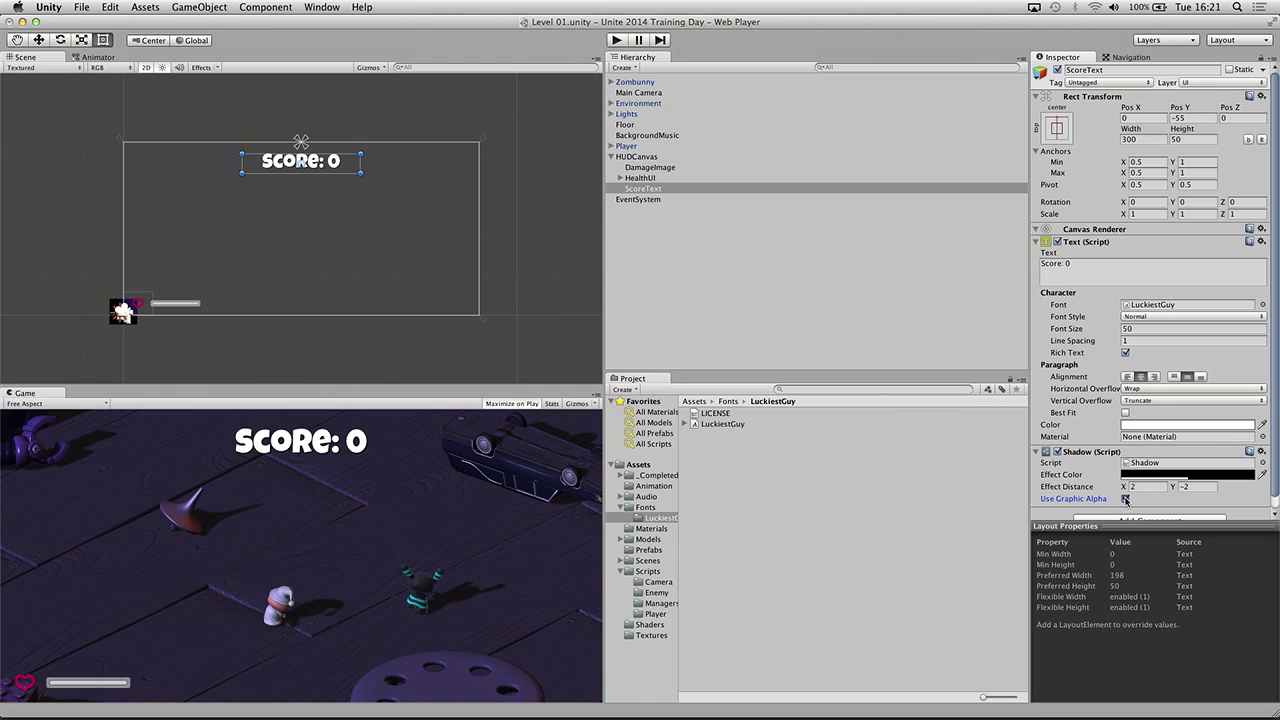
click(1160, 425)
drag(820, 412, 855, 412)
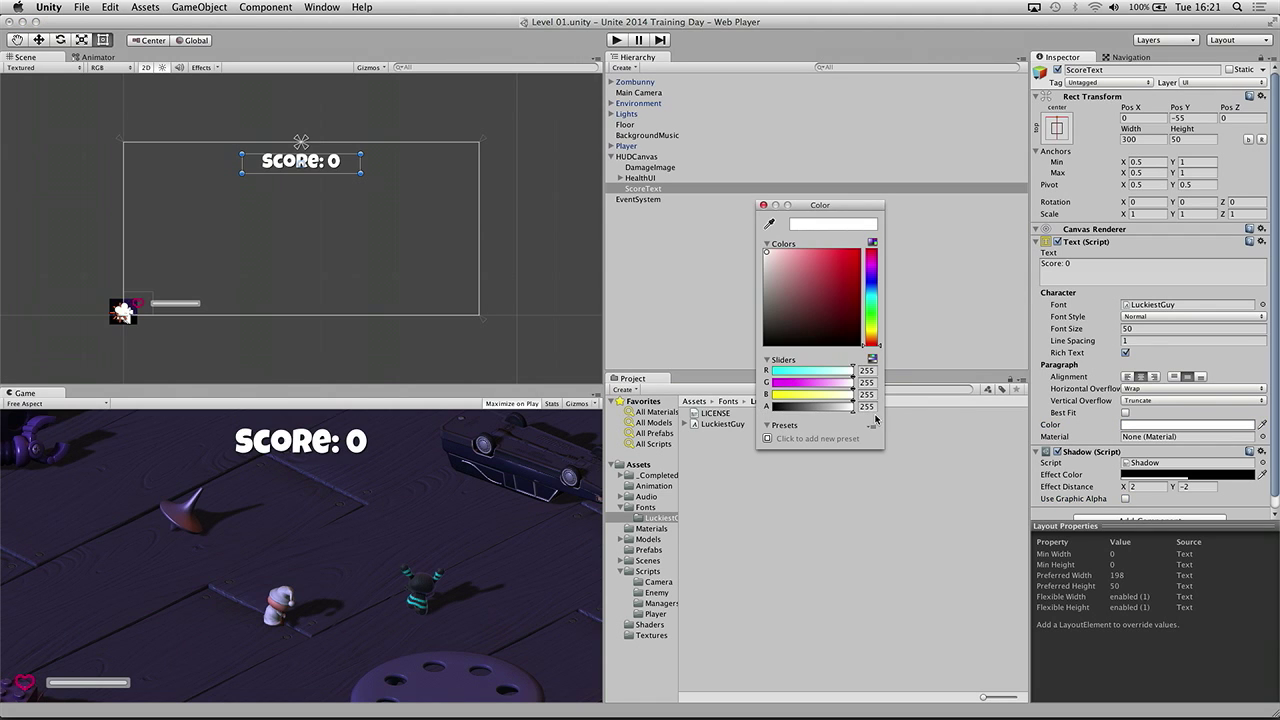
click(763, 205)
click(1126, 498)
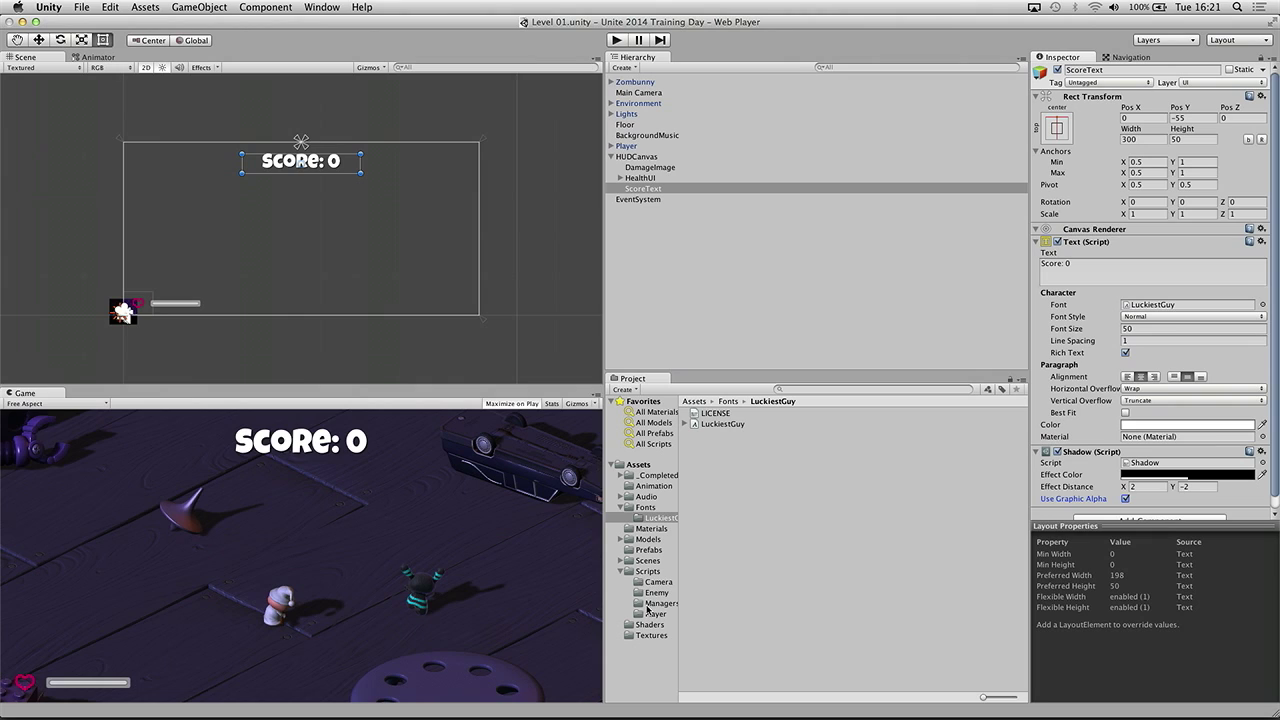
- Drag ScoreManager from Assets/Scripts/Managers onto ScoreText and confirm the component appears
click(658, 603)
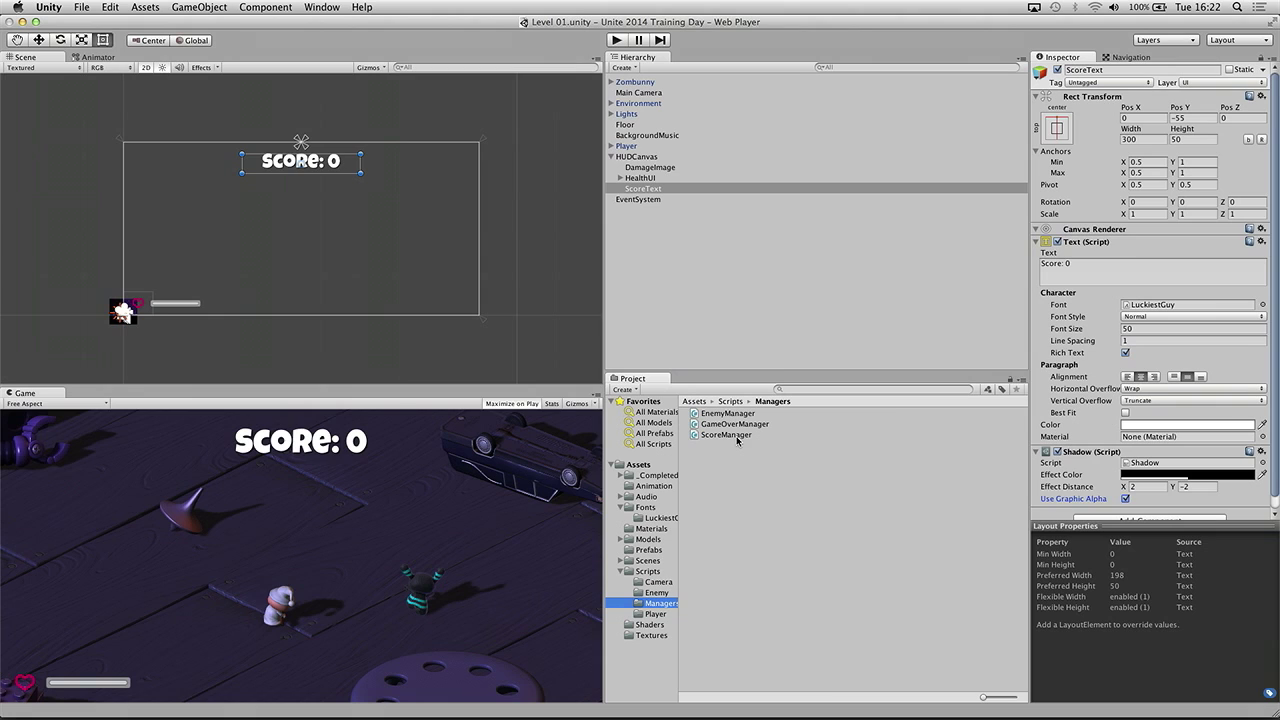
drag(697, 437, 664, 191)
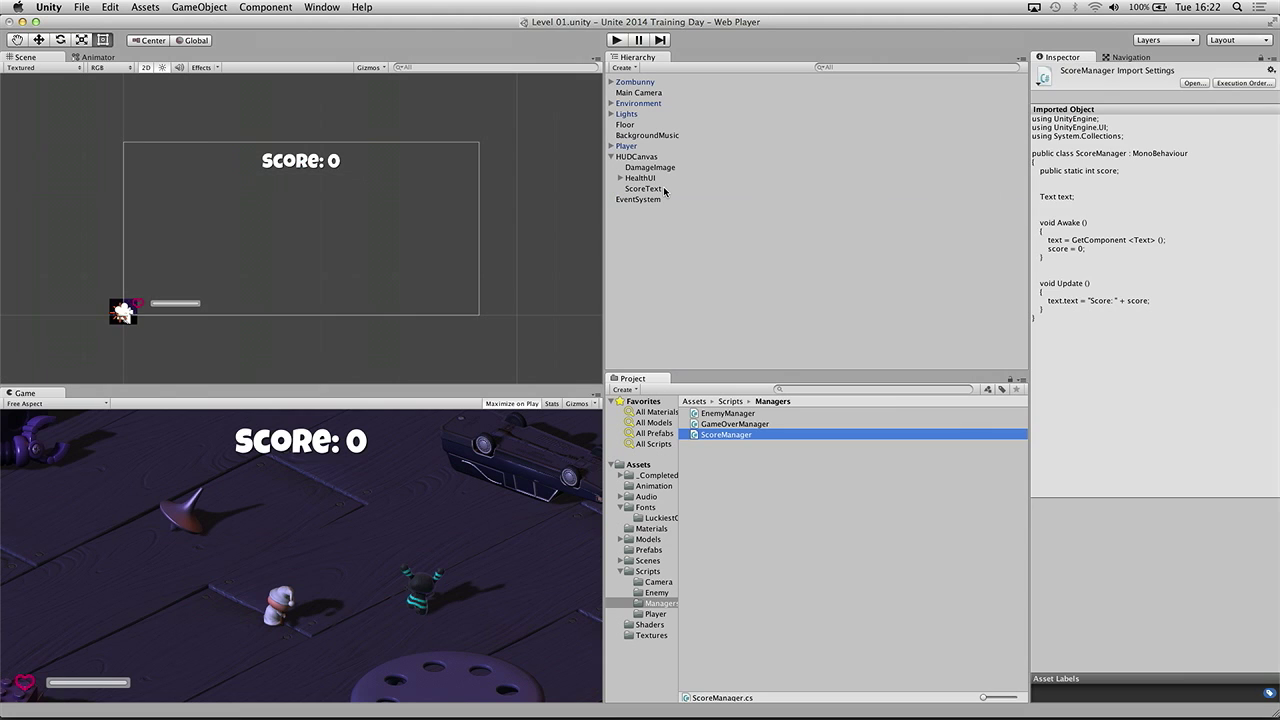
click(664, 189)
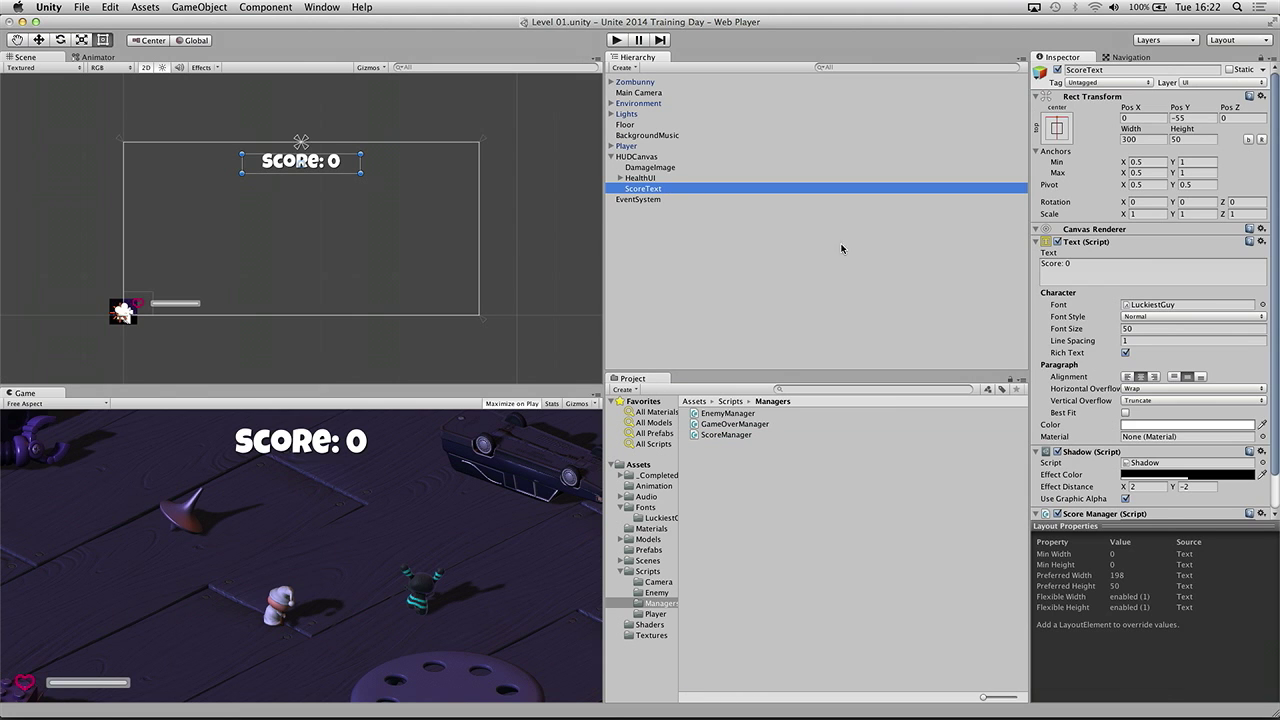
scroll(1187, 518, down, 2)
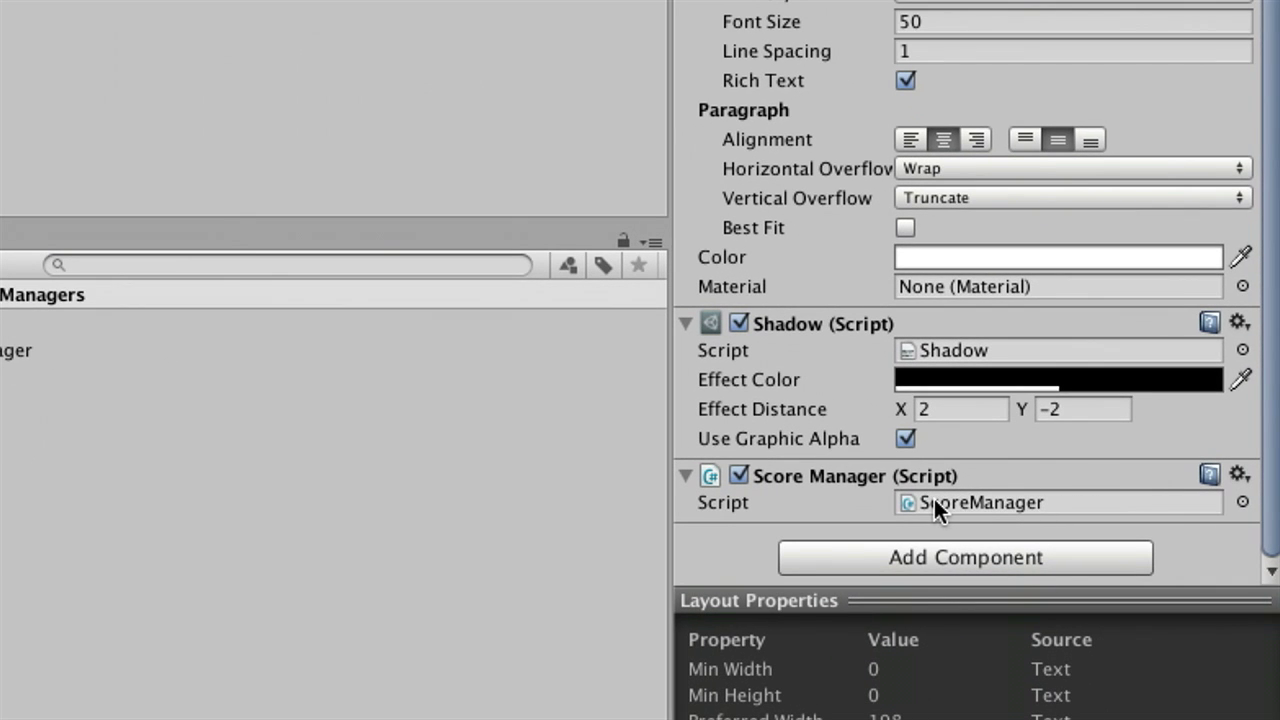
- Open ScoreManager.cs in MonoDevelop and highlight 'public static' on the score declaration
double_click(934, 502)
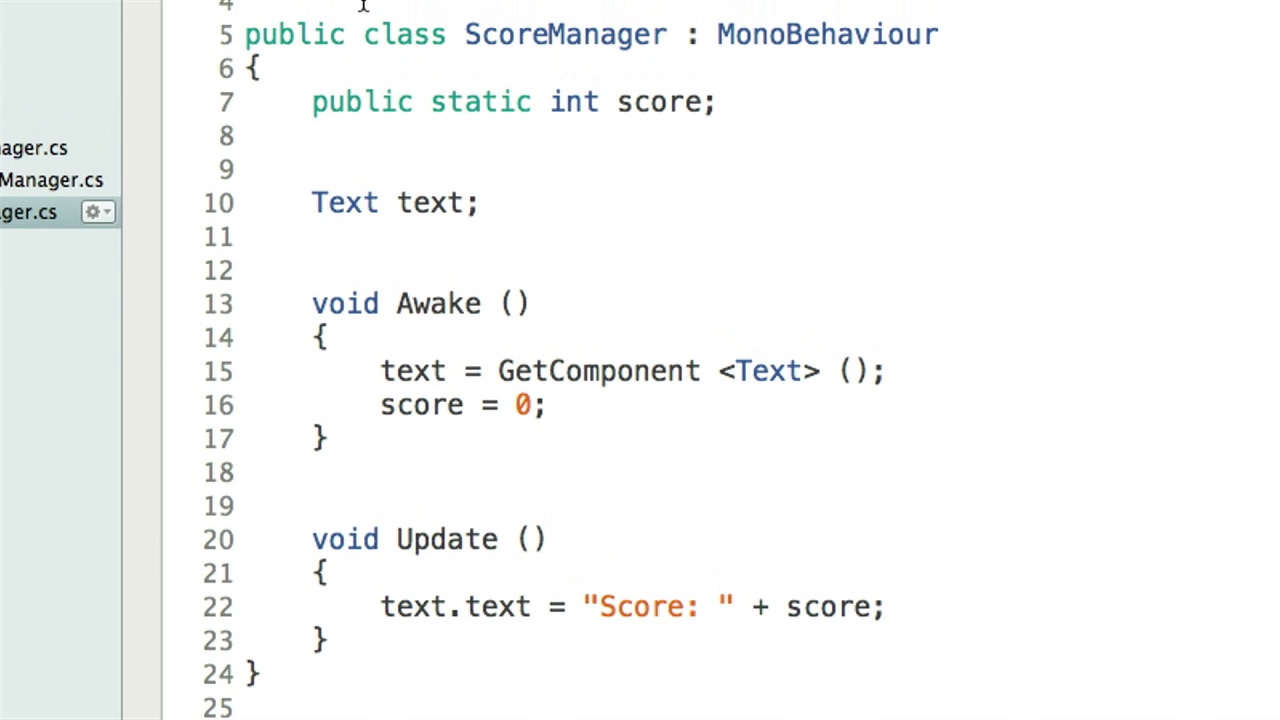
click(728, 106)
drag(532, 100, 296, 97)
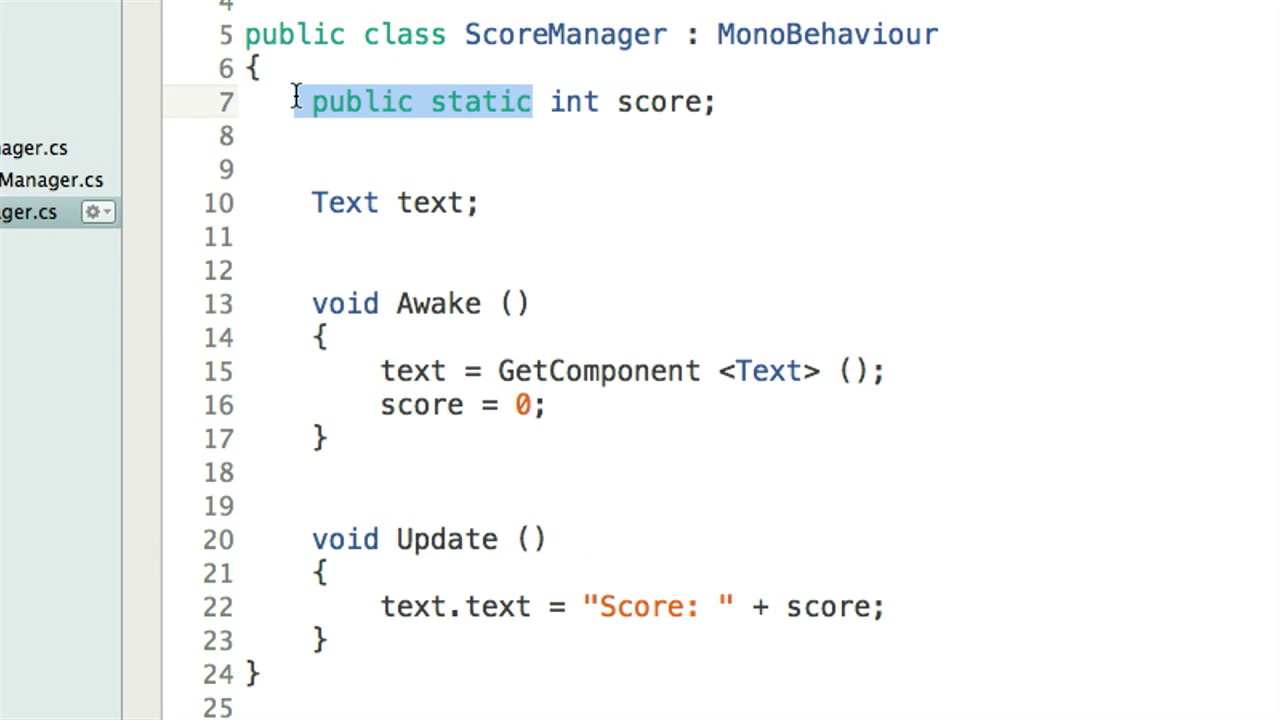